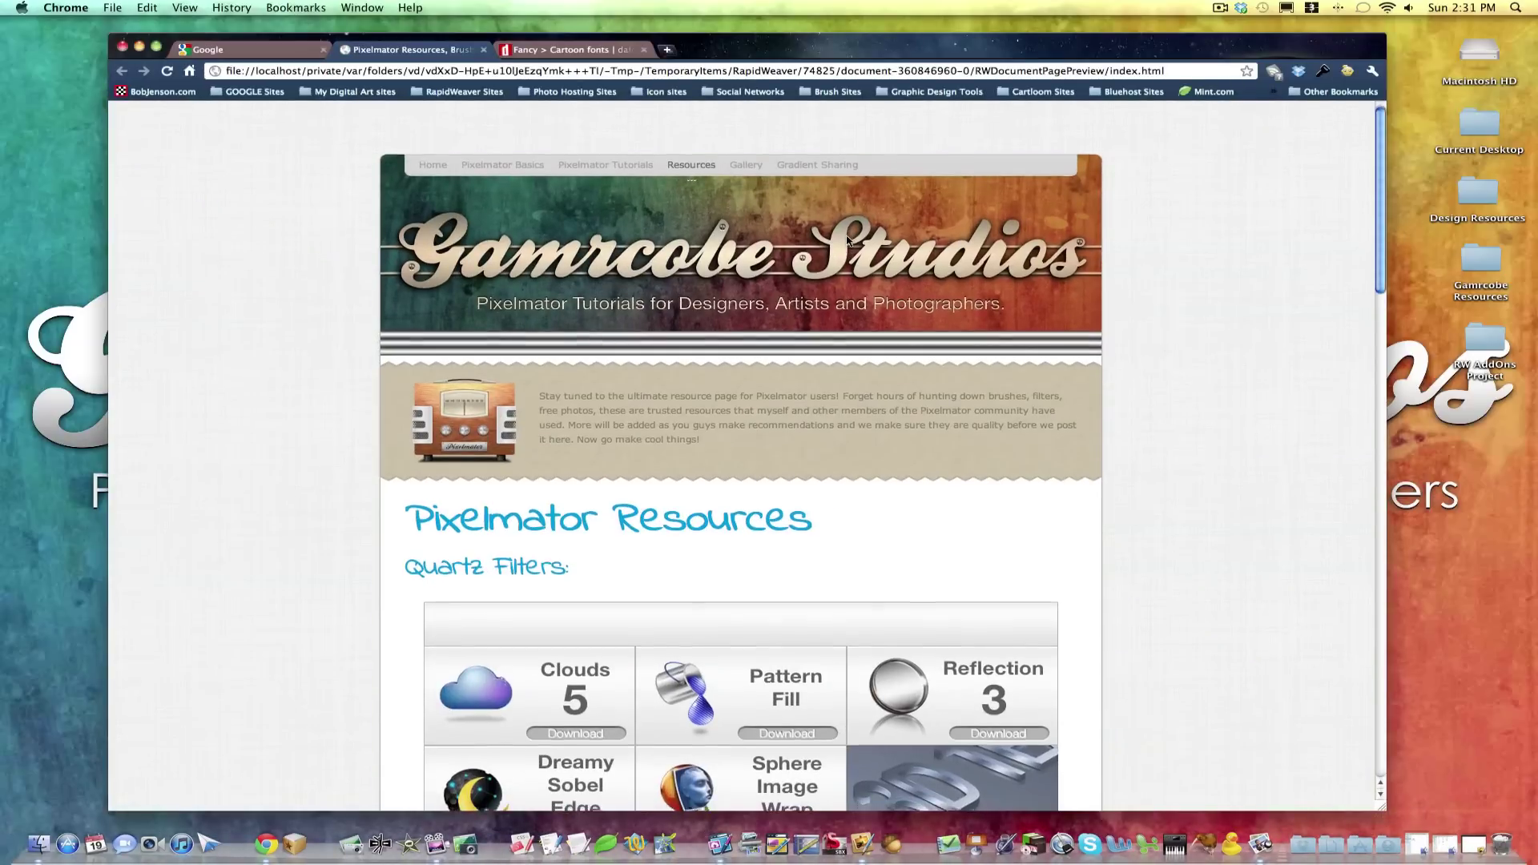
{"action": "scroll", "coordinate": [849, 245], "scroll_direction": "down", "scroll_amount": 2}
{"action": "scroll", "coordinate": [848, 244], "scroll_direction": "down", "scroll_amount": 5}
{"action": "scroll", "coordinate": [848, 240], "scroll_direction": "down", "scroll_amount": 1}
{"action": "scroll", "coordinate": [847, 242], "scroll_direction": "down", "scroll_amount": 8}
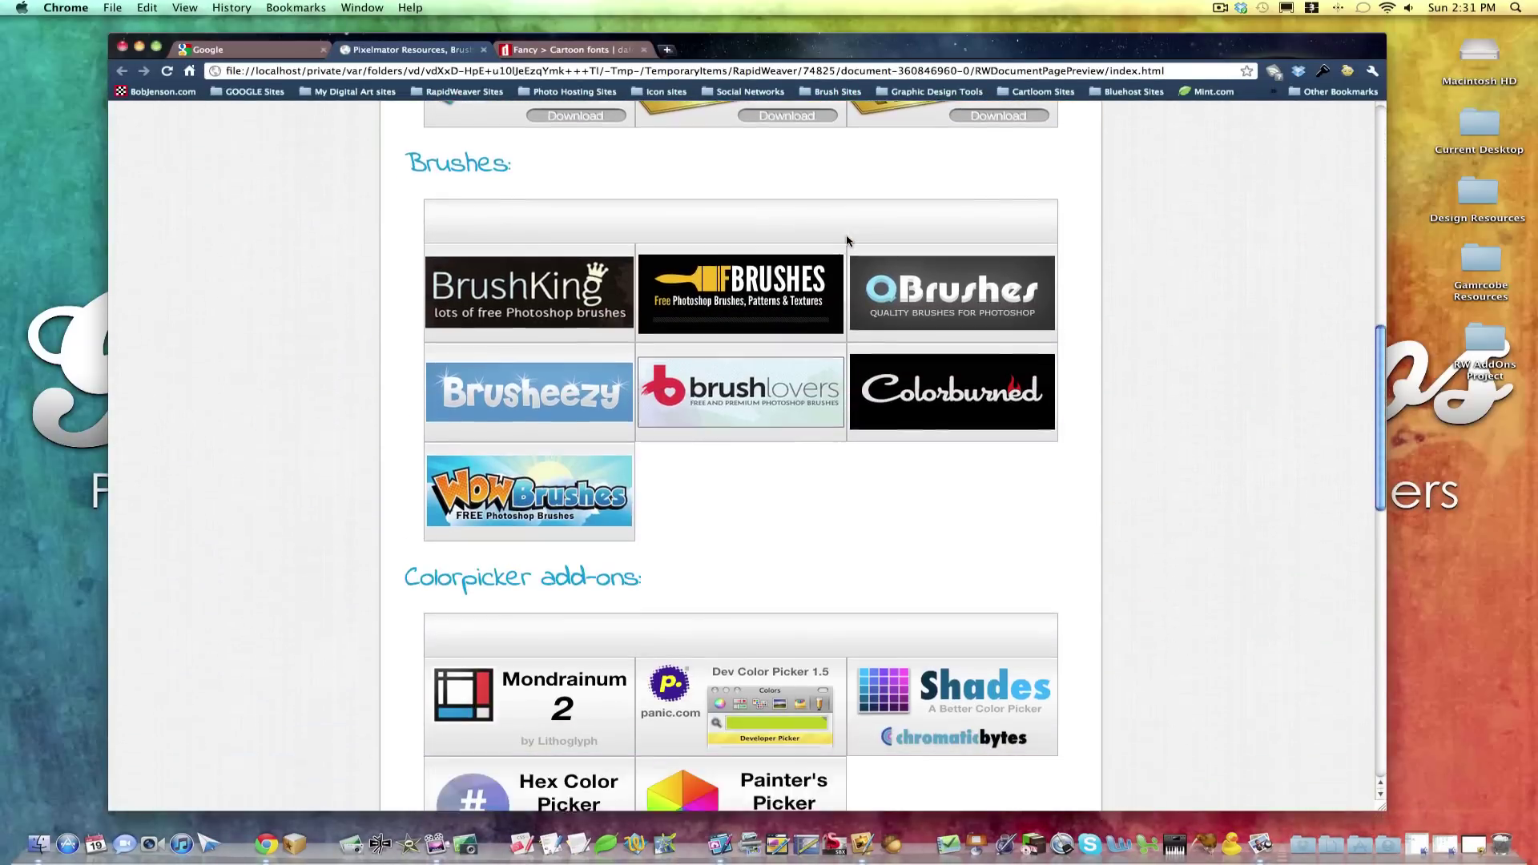
{"action": "scroll", "coordinate": [847, 242], "scroll_direction": "down", "scroll_amount": 5}
{"action": "scroll", "coordinate": [847, 242], "scroll_direction": "down", "scroll_amount": 3}
{"action": "scroll", "coordinate": [847, 242], "scroll_direction": "down", "scroll_amount": 10}
{"action": "scroll", "coordinate": [847, 241], "scroll_direction": "down", "scroll_amount": 1}
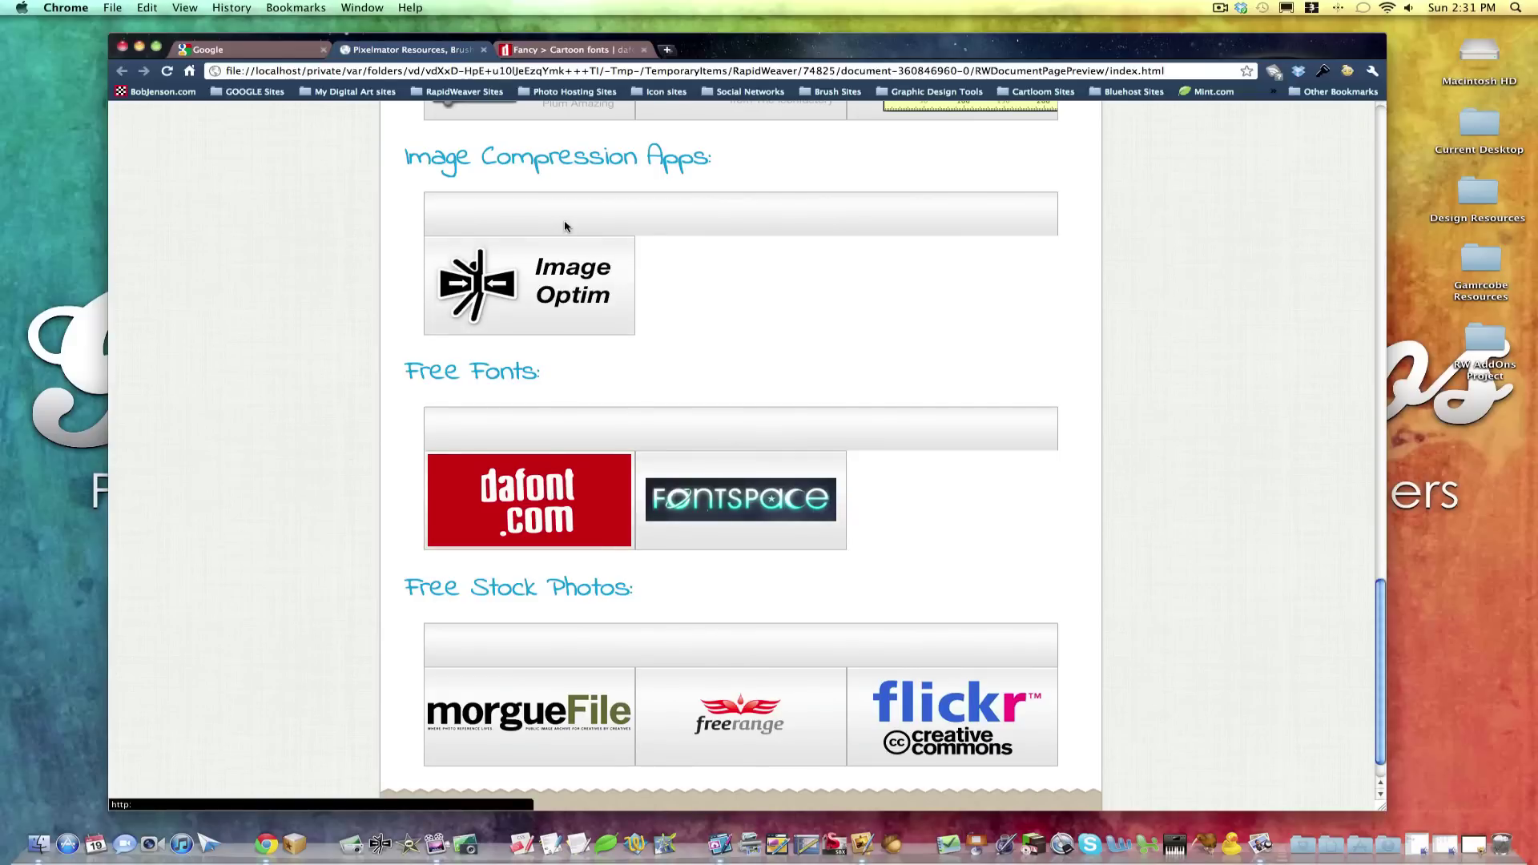
- Open the Helvetidoodle by Ed T font page from dafont's cartoon fonts list
{"action": "left_click", "coordinate": [565, 49]}
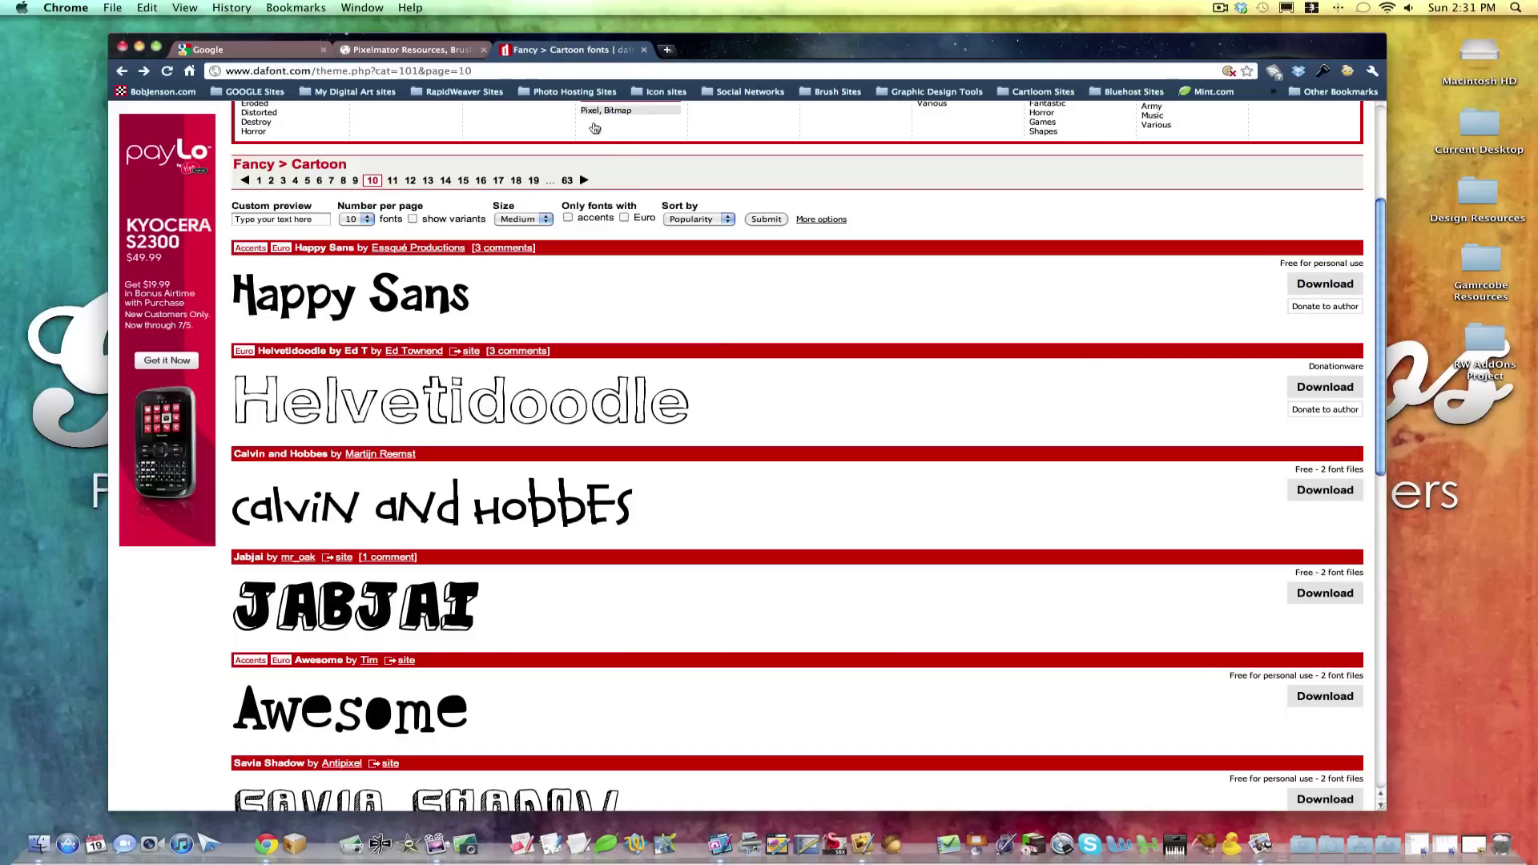
{"action": "scroll", "coordinate": [853, 206], "scroll_direction": "up", "scroll_amount": 4}
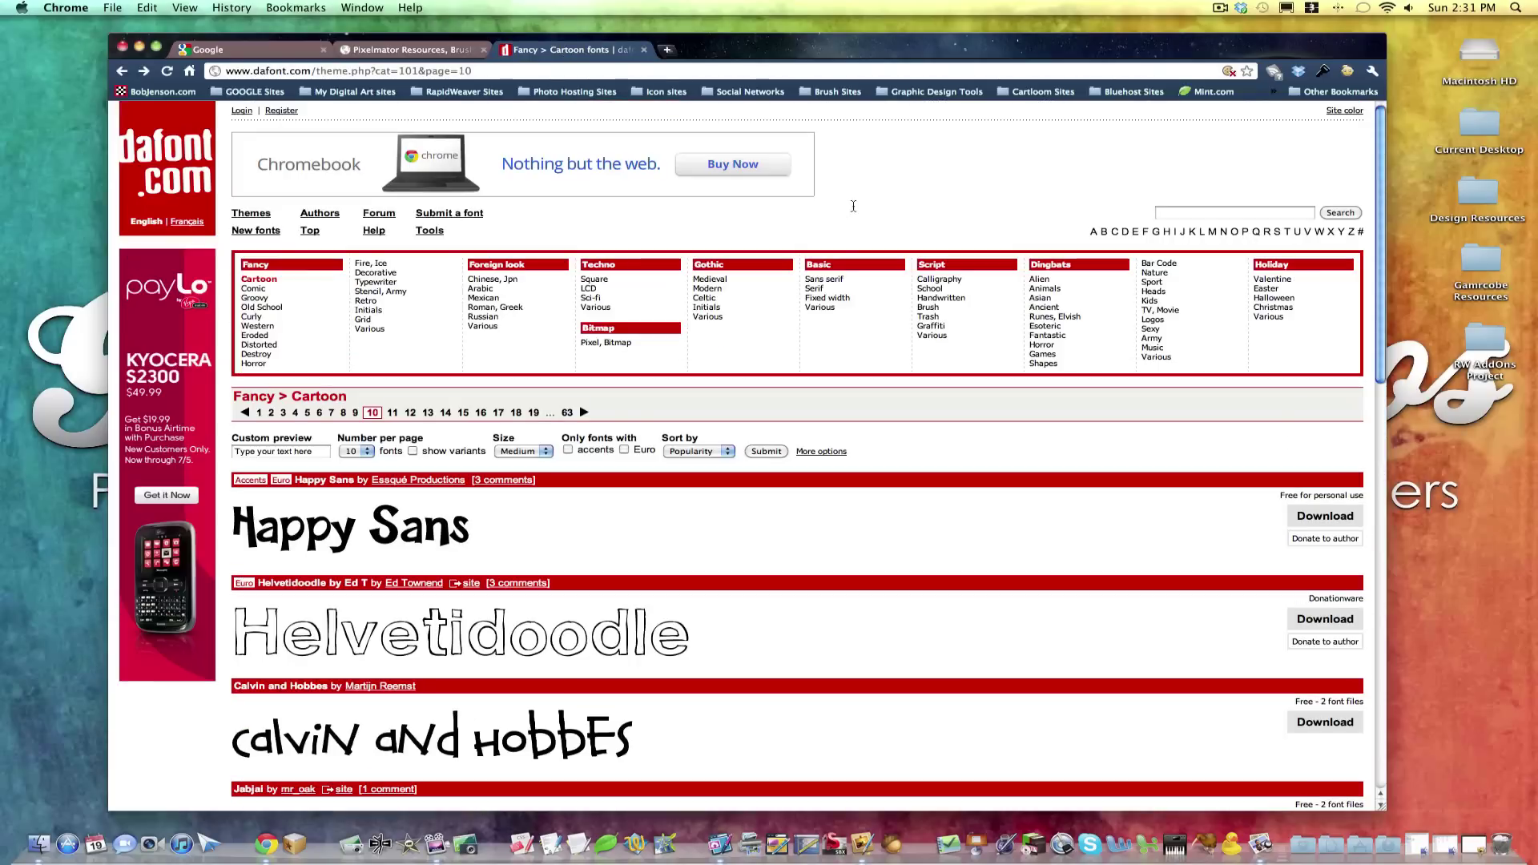
{"action": "scroll", "coordinate": [853, 205], "scroll_direction": "down", "scroll_amount": 2}
{"action": "scroll", "coordinate": [854, 205], "scroll_direction": "down", "scroll_amount": 2}
{"action": "scroll", "coordinate": [853, 205], "scroll_direction": "down", "scroll_amount": 1}
{"action": "scroll", "coordinate": [854, 205], "scroll_direction": "down", "scroll_amount": 3}
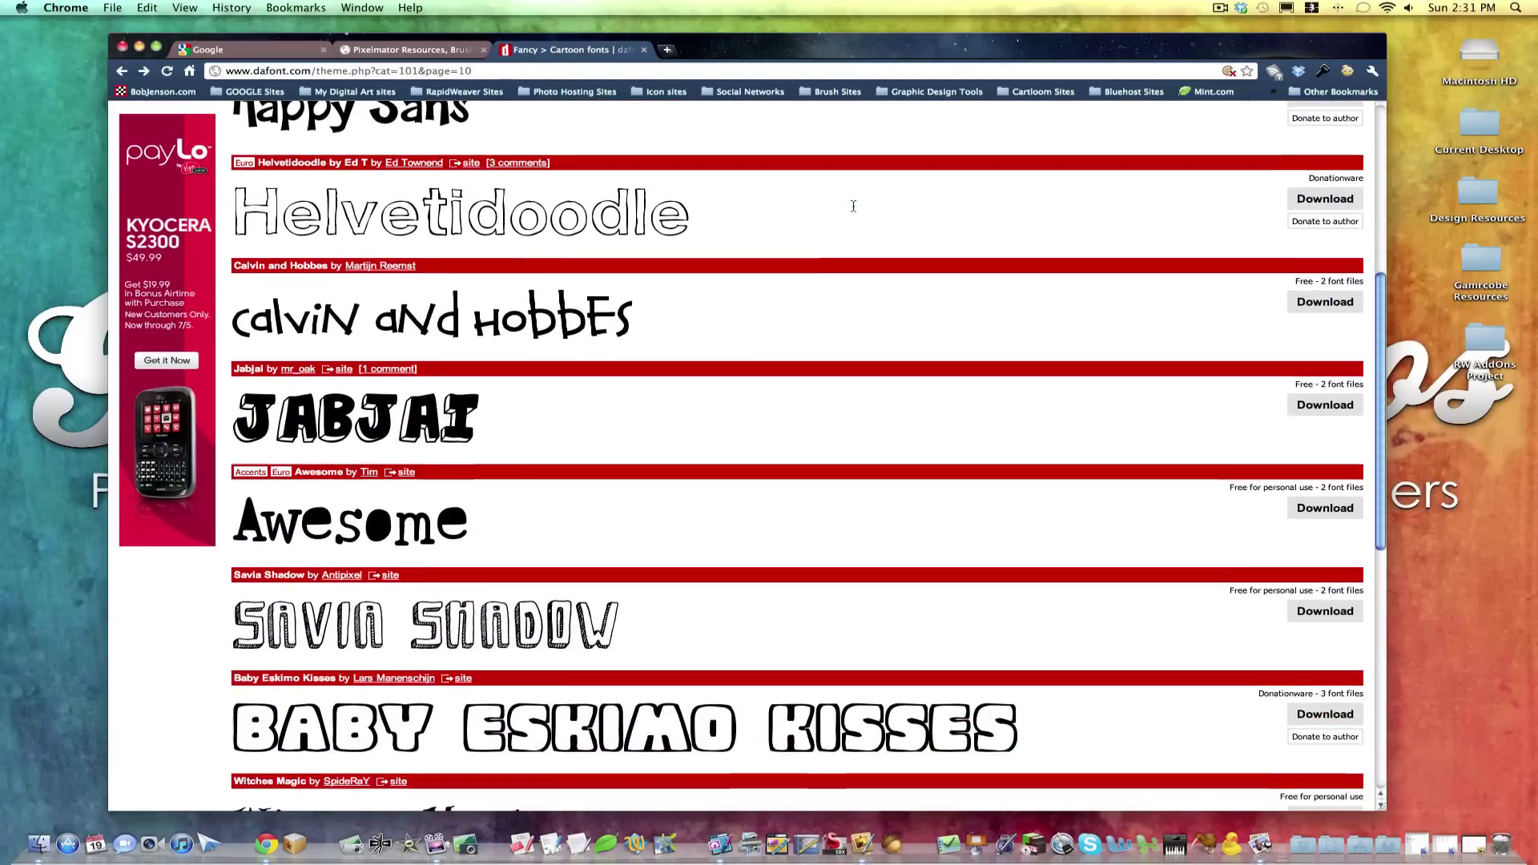
{"action": "scroll", "coordinate": [853, 206], "scroll_direction": "down", "scroll_amount": 1}
{"action": "scroll", "coordinate": [853, 206], "scroll_direction": "up", "scroll_amount": 2}
{"action": "scroll", "coordinate": [854, 206], "scroll_direction": "up", "scroll_amount": 1}
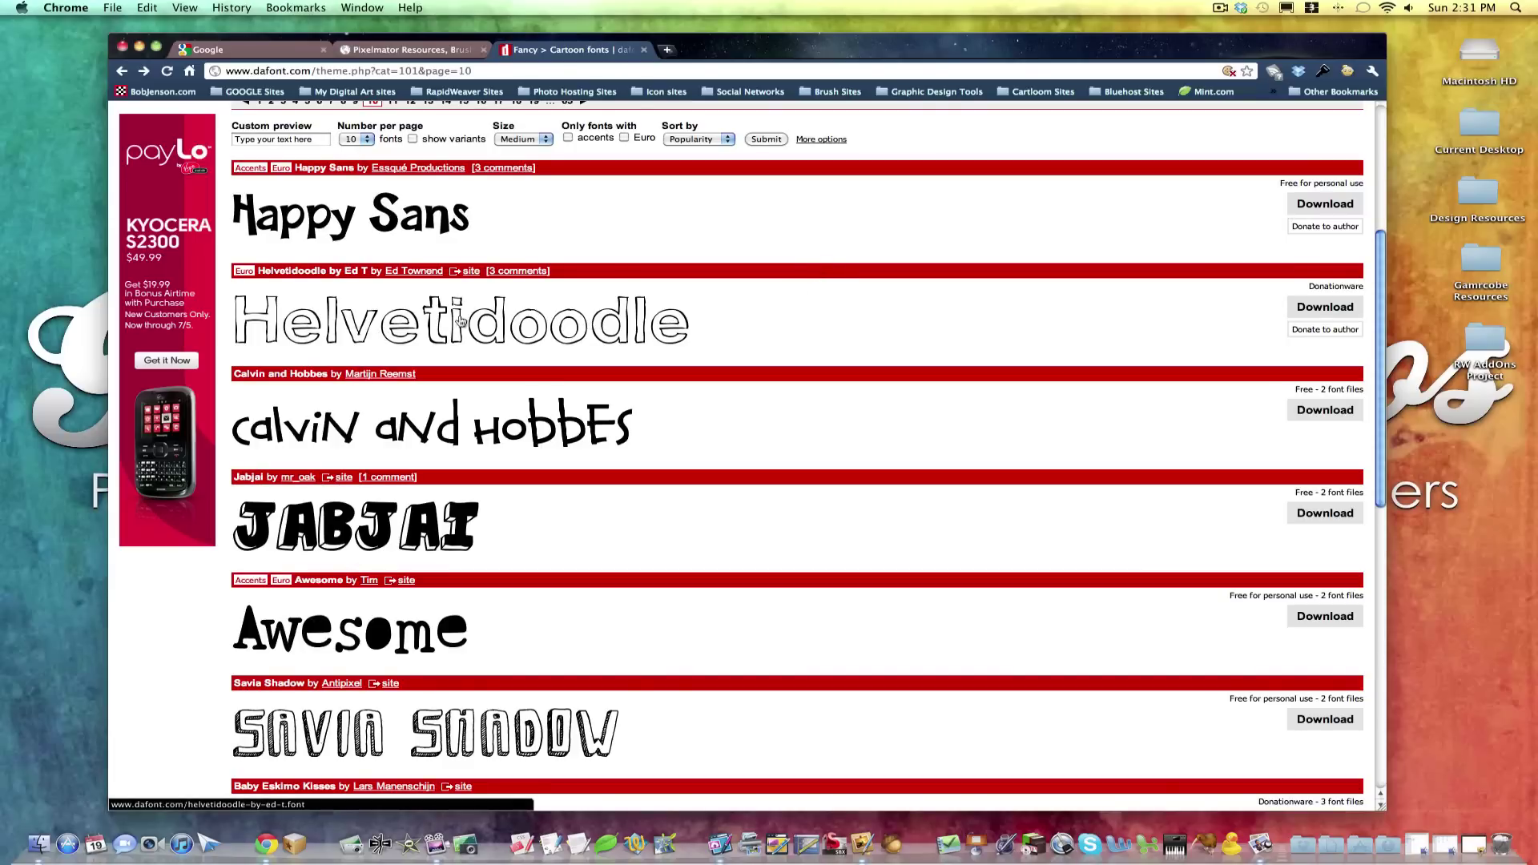
{"action": "left_click", "coordinate": [376, 310]}
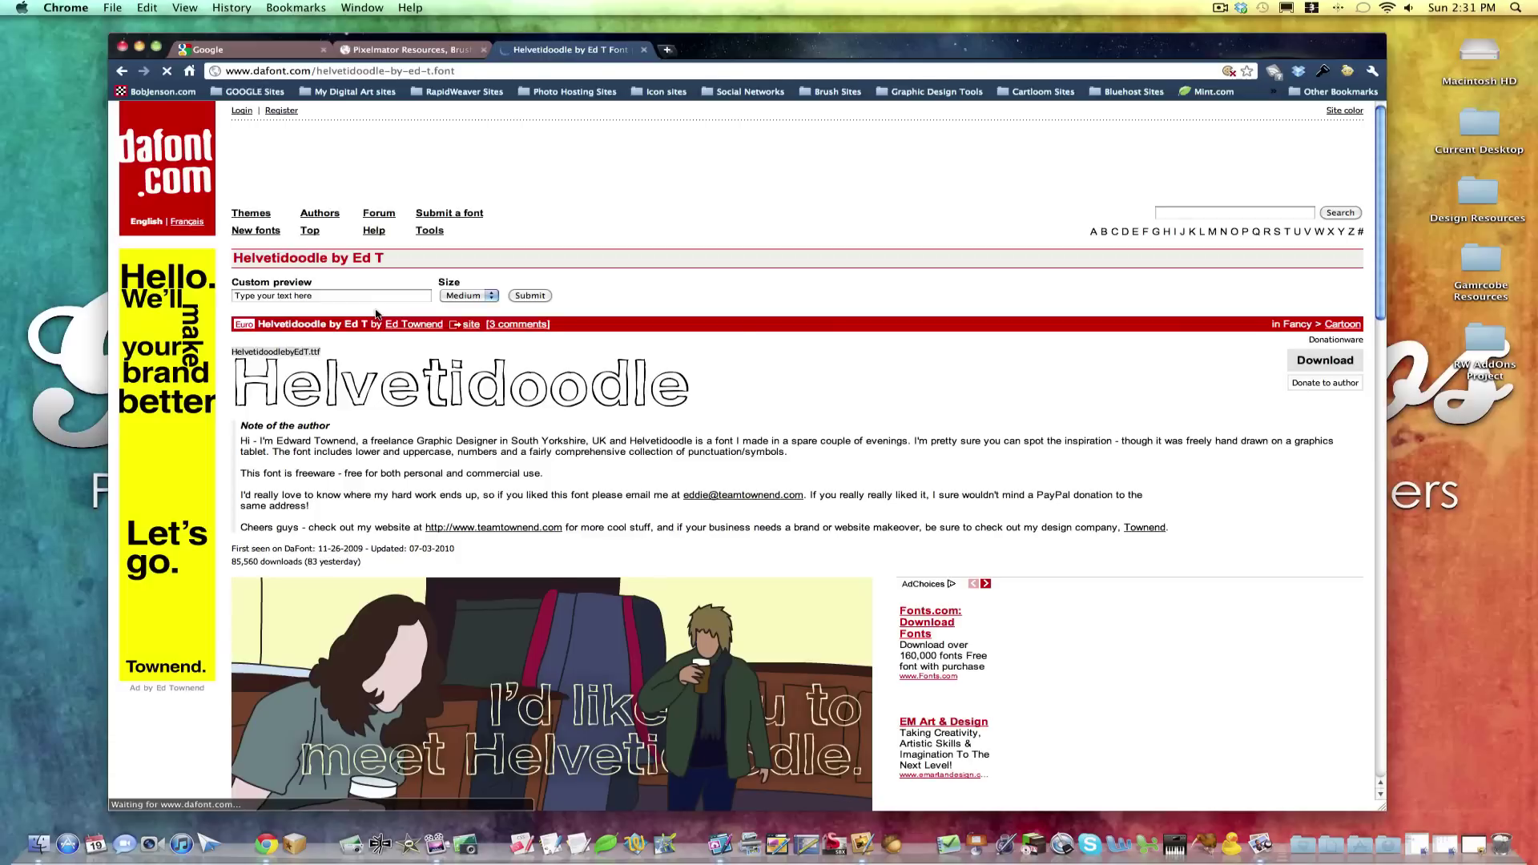
- Preview 'Pixelmator' in Large Helvetidoodle, download the font zip, and show the Downloads folder
{"action": "left_click", "coordinate": [278, 297]}
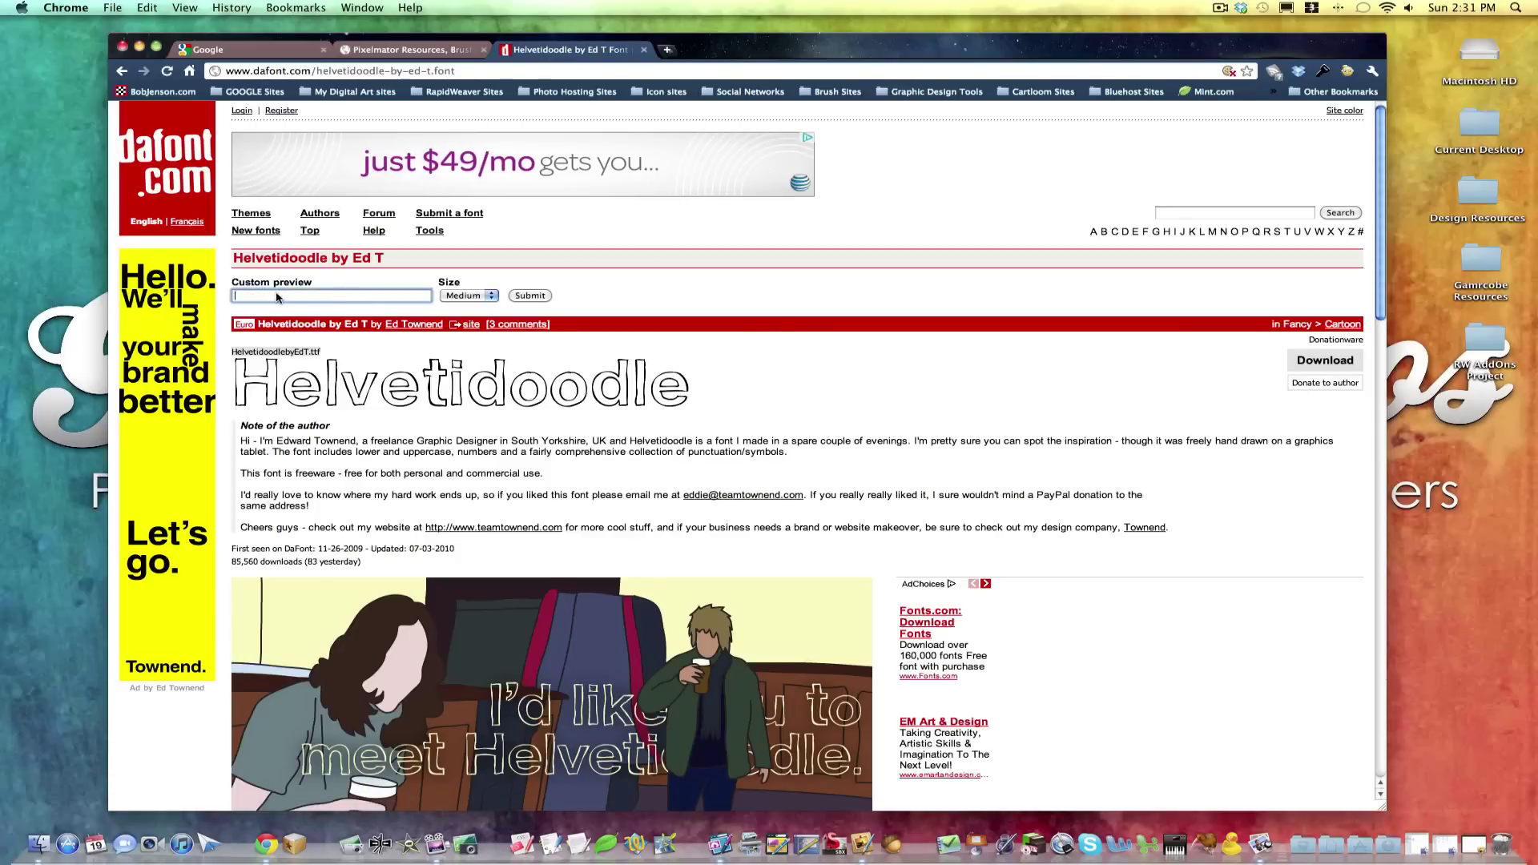
{"action": "type", "text": "Pix"}
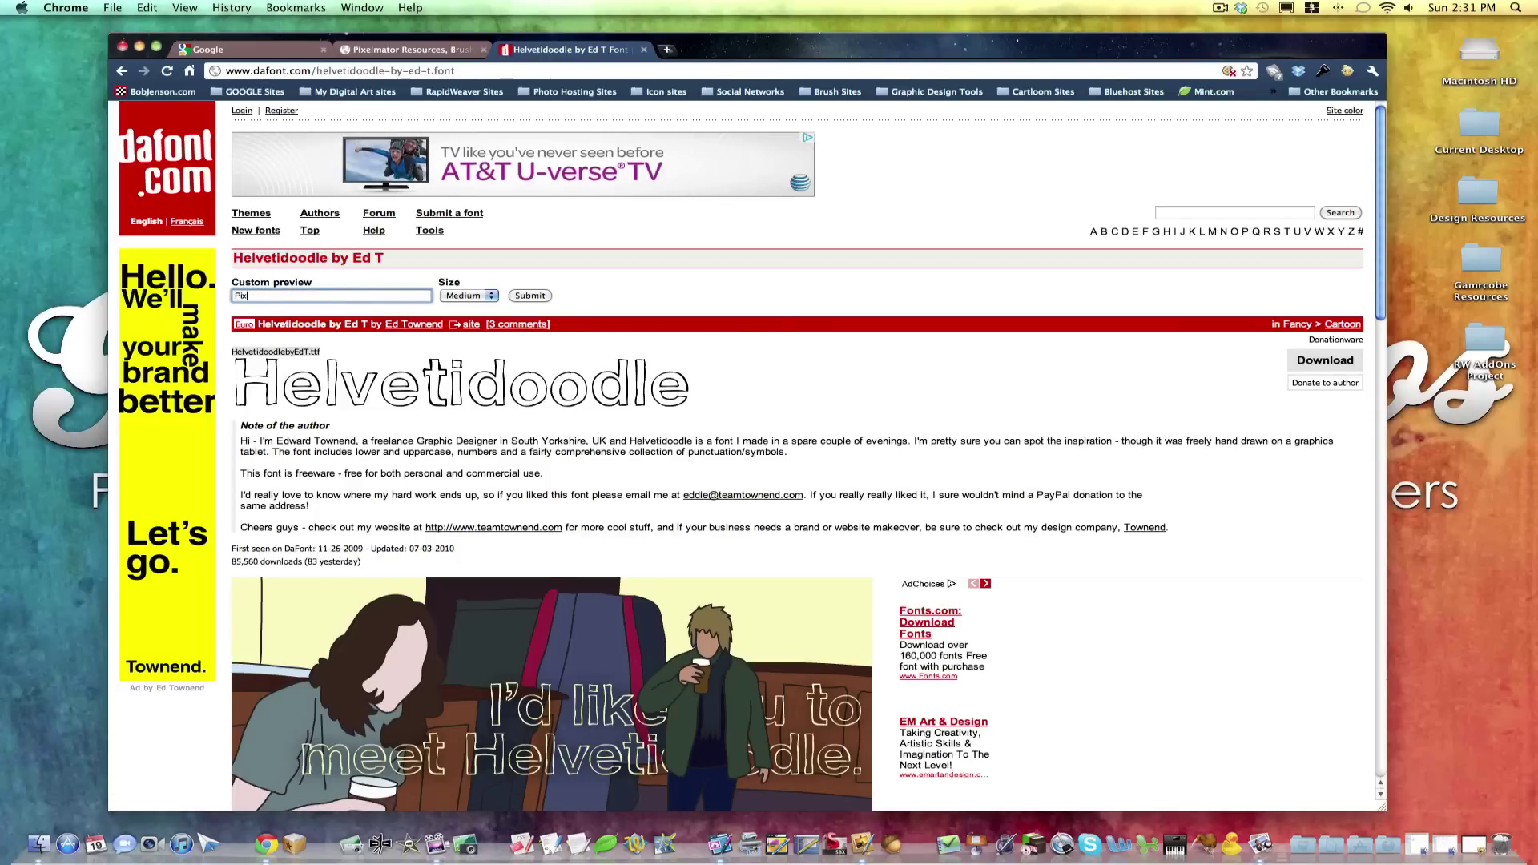
{"action": "type", "text": "elmator"}
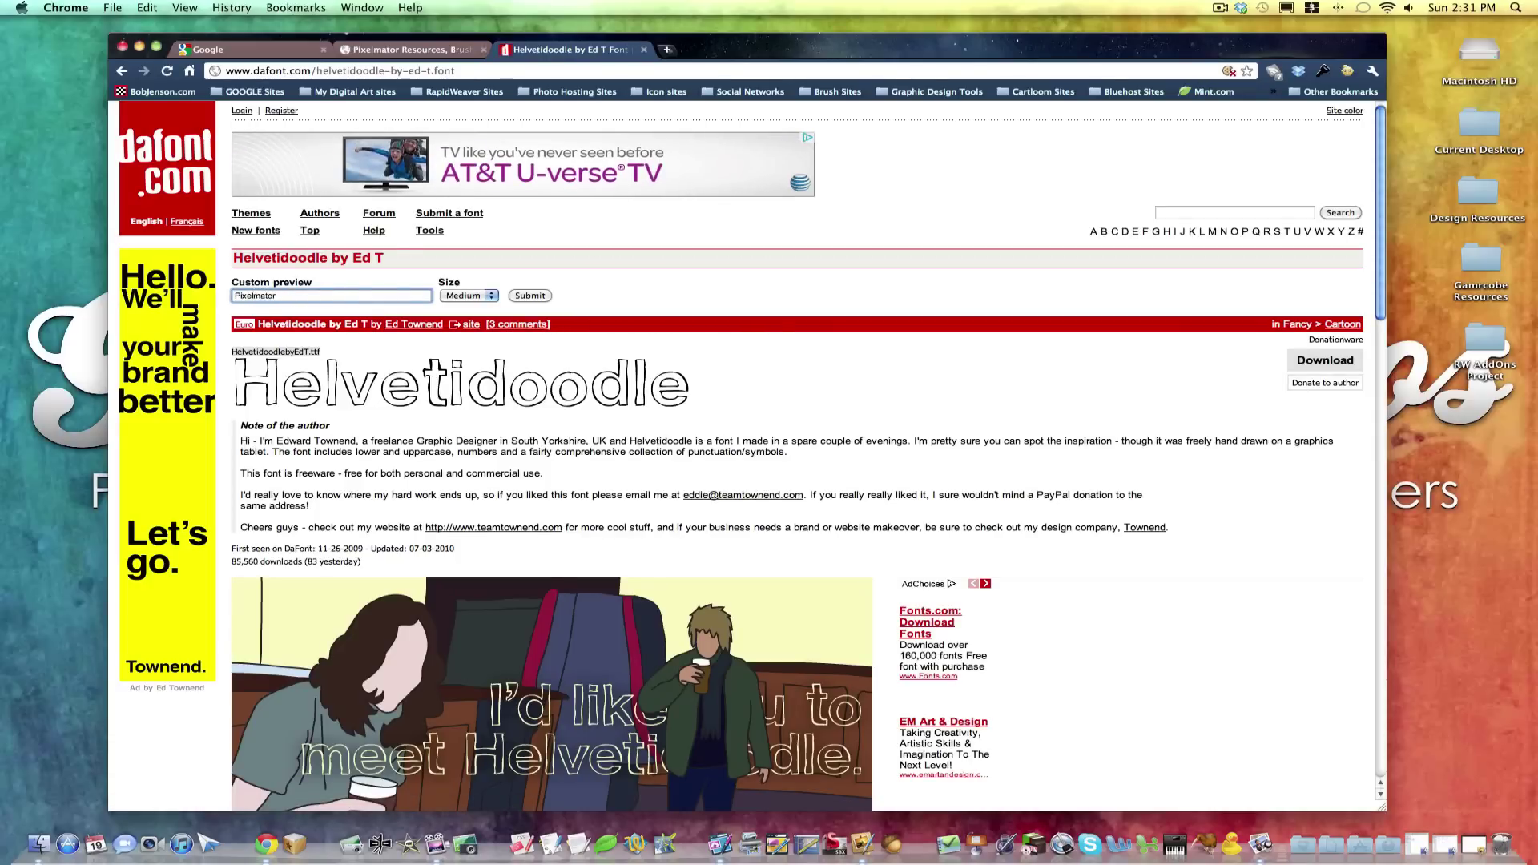
{"action": "left_click", "coordinate": [482, 296]}
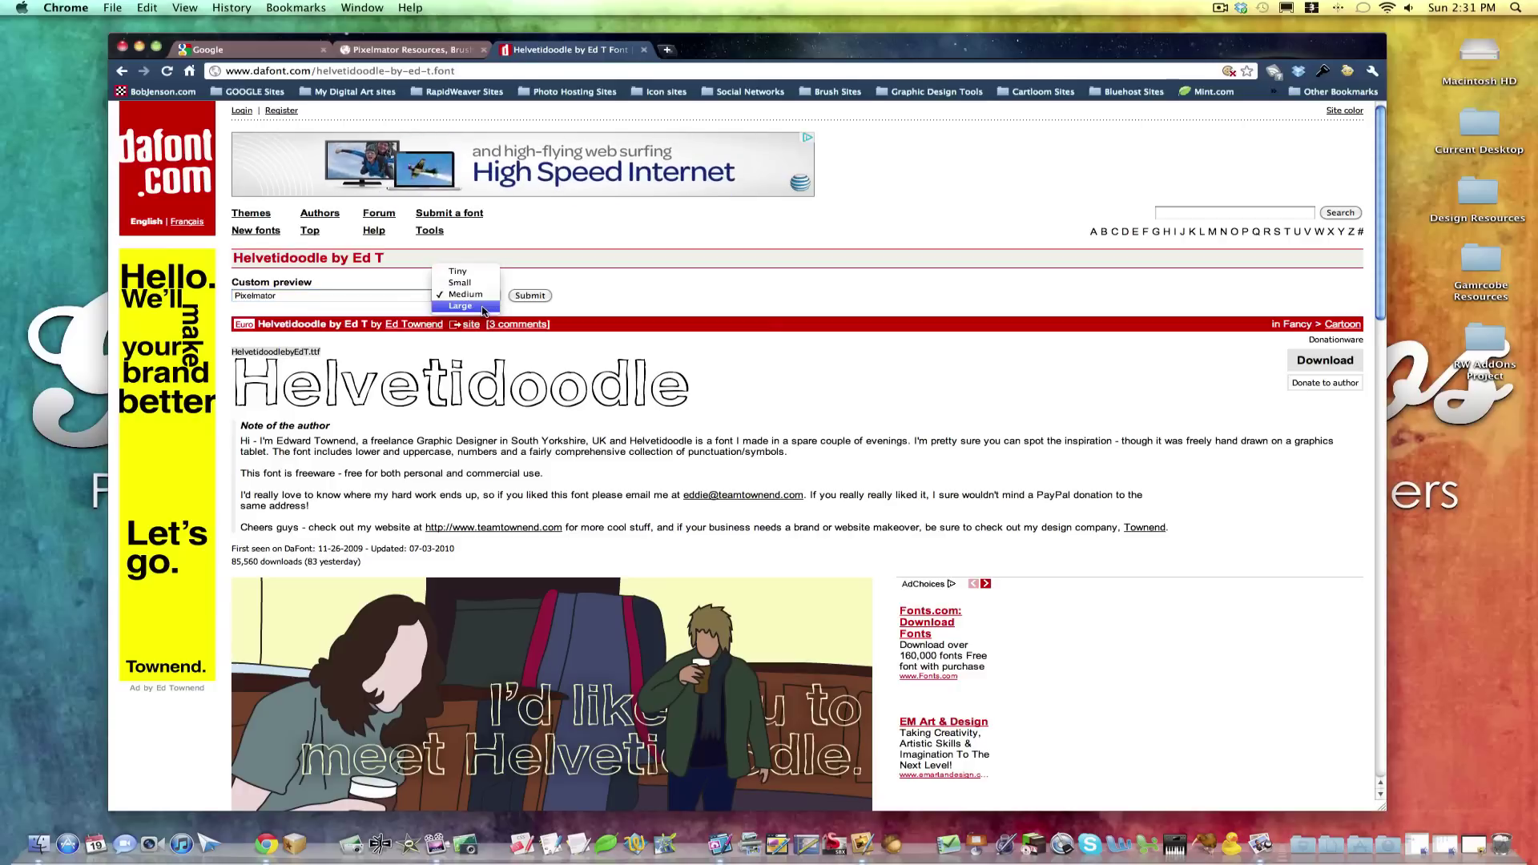
{"action": "left_click", "coordinate": [483, 308]}
{"action": "left_click", "coordinate": [521, 297]}
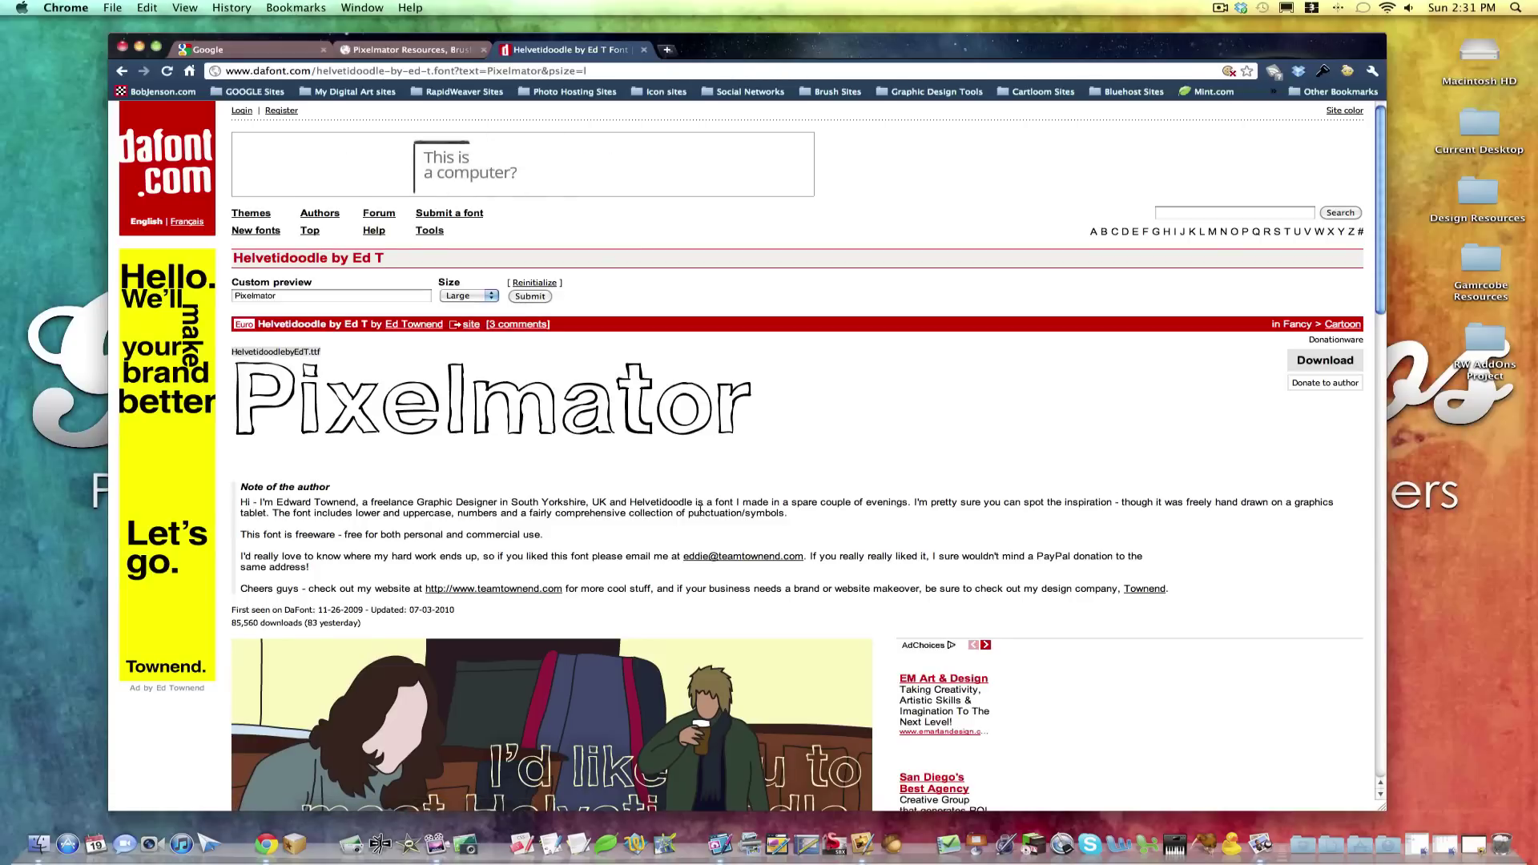
{"action": "scroll", "coordinate": [1020, 457], "scroll_direction": "down", "scroll_amount": 2}
{"action": "scroll", "coordinate": [701, 509], "scroll_direction": "down", "scroll_amount": 5}
{"action": "scroll", "coordinate": [701, 508], "scroll_direction": "down", "scroll_amount": 3}
{"action": "scroll", "coordinate": [701, 508], "scroll_direction": "up", "scroll_amount": 4}
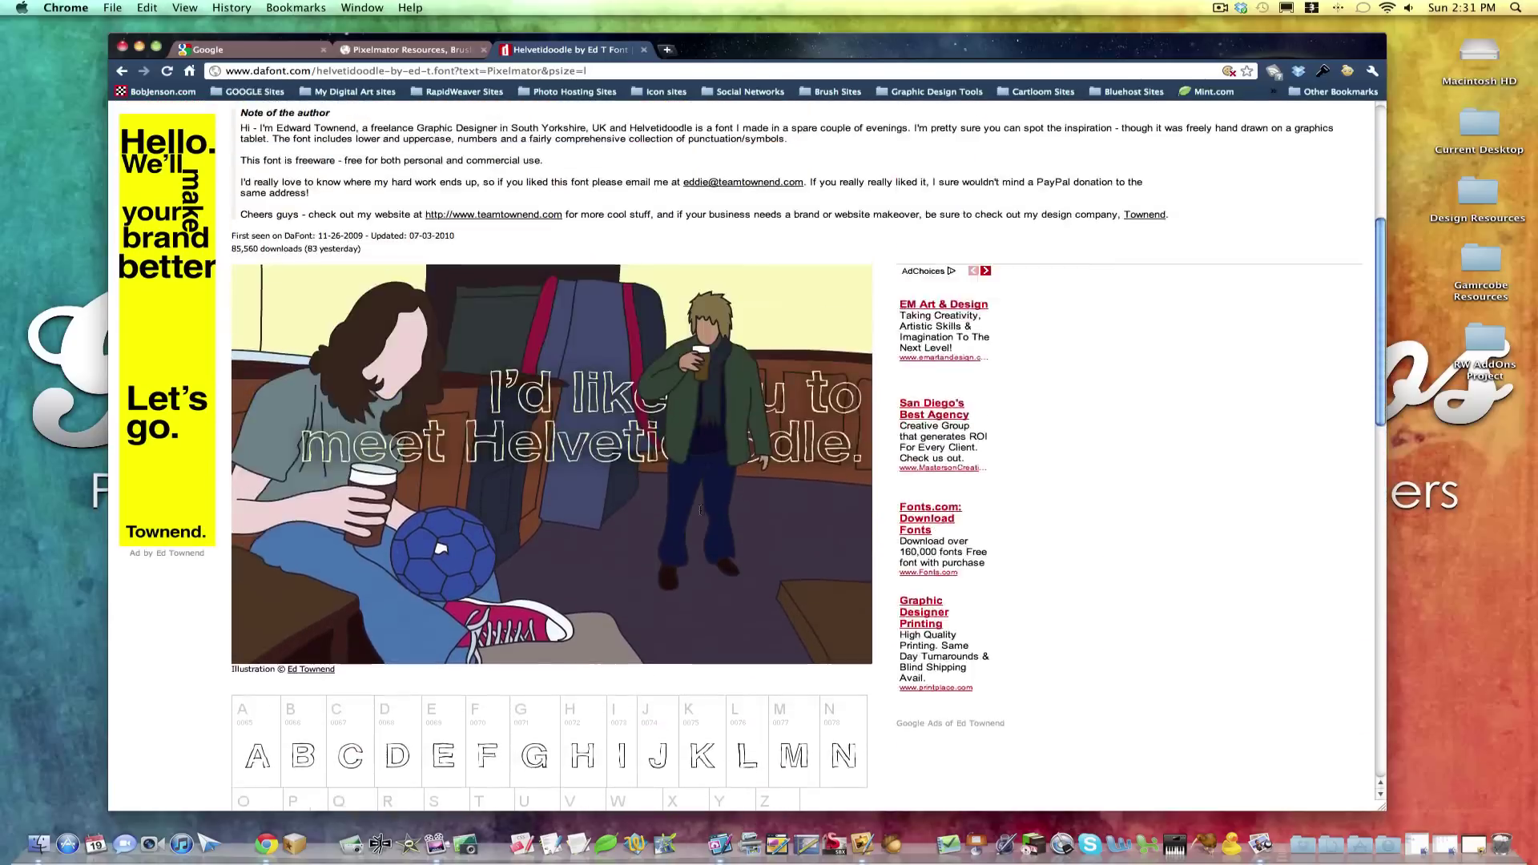
{"action": "scroll", "coordinate": [701, 507], "scroll_direction": "up", "scroll_amount": 4}
{"action": "scroll", "coordinate": [700, 511], "scroll_direction": "down", "scroll_amount": 1}
{"action": "scroll", "coordinate": [701, 510], "scroll_direction": "down", "scroll_amount": 1}
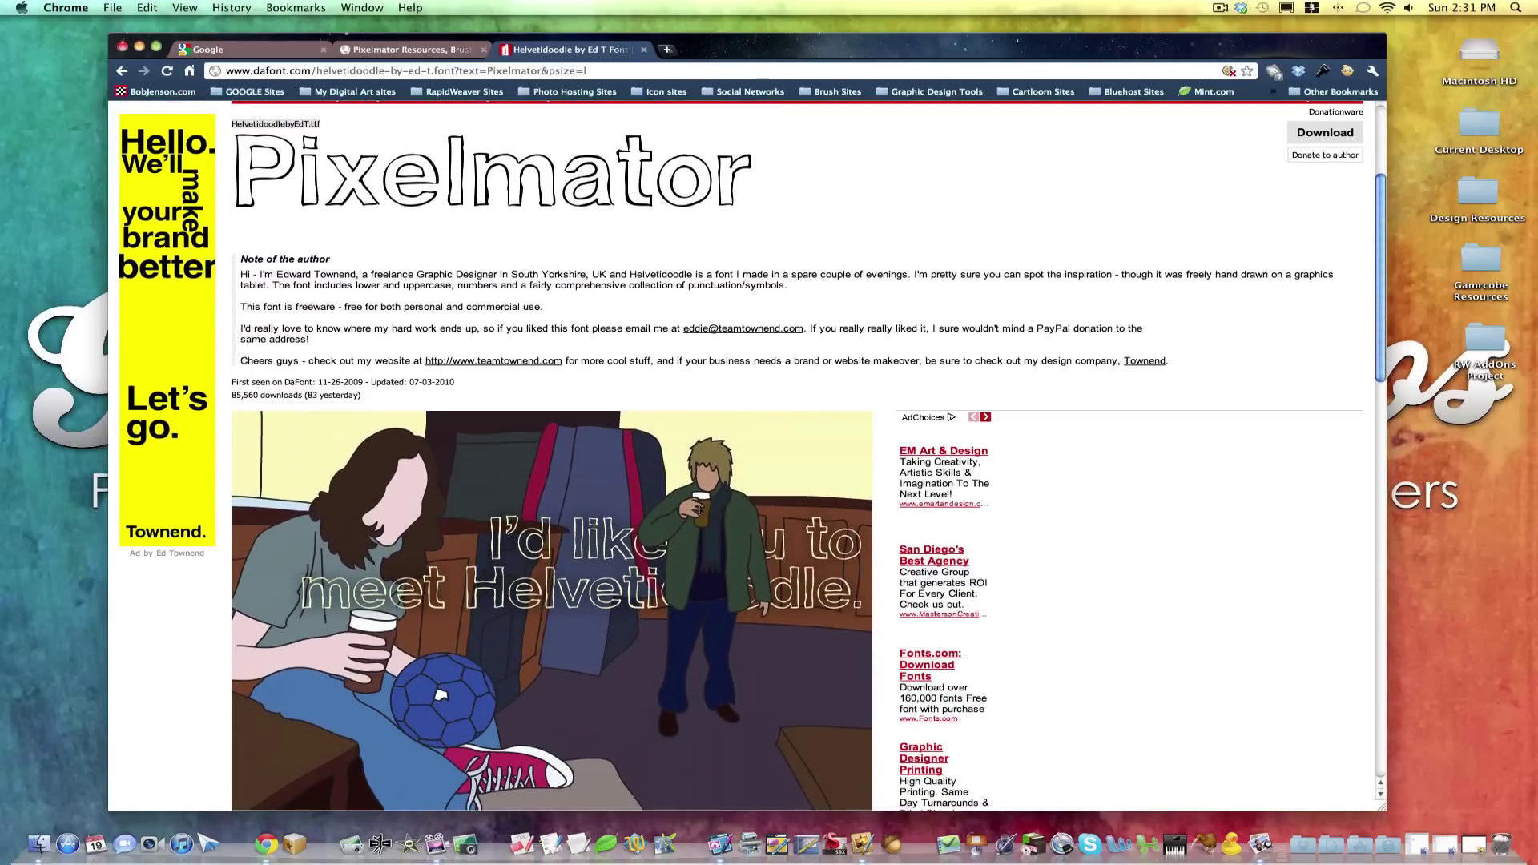
{"action": "scroll", "coordinate": [441, 695], "scroll_direction": "up", "scroll_amount": 1}
{"action": "scroll", "coordinate": [361, 614], "scroll_direction": "up", "scroll_amount": 2}
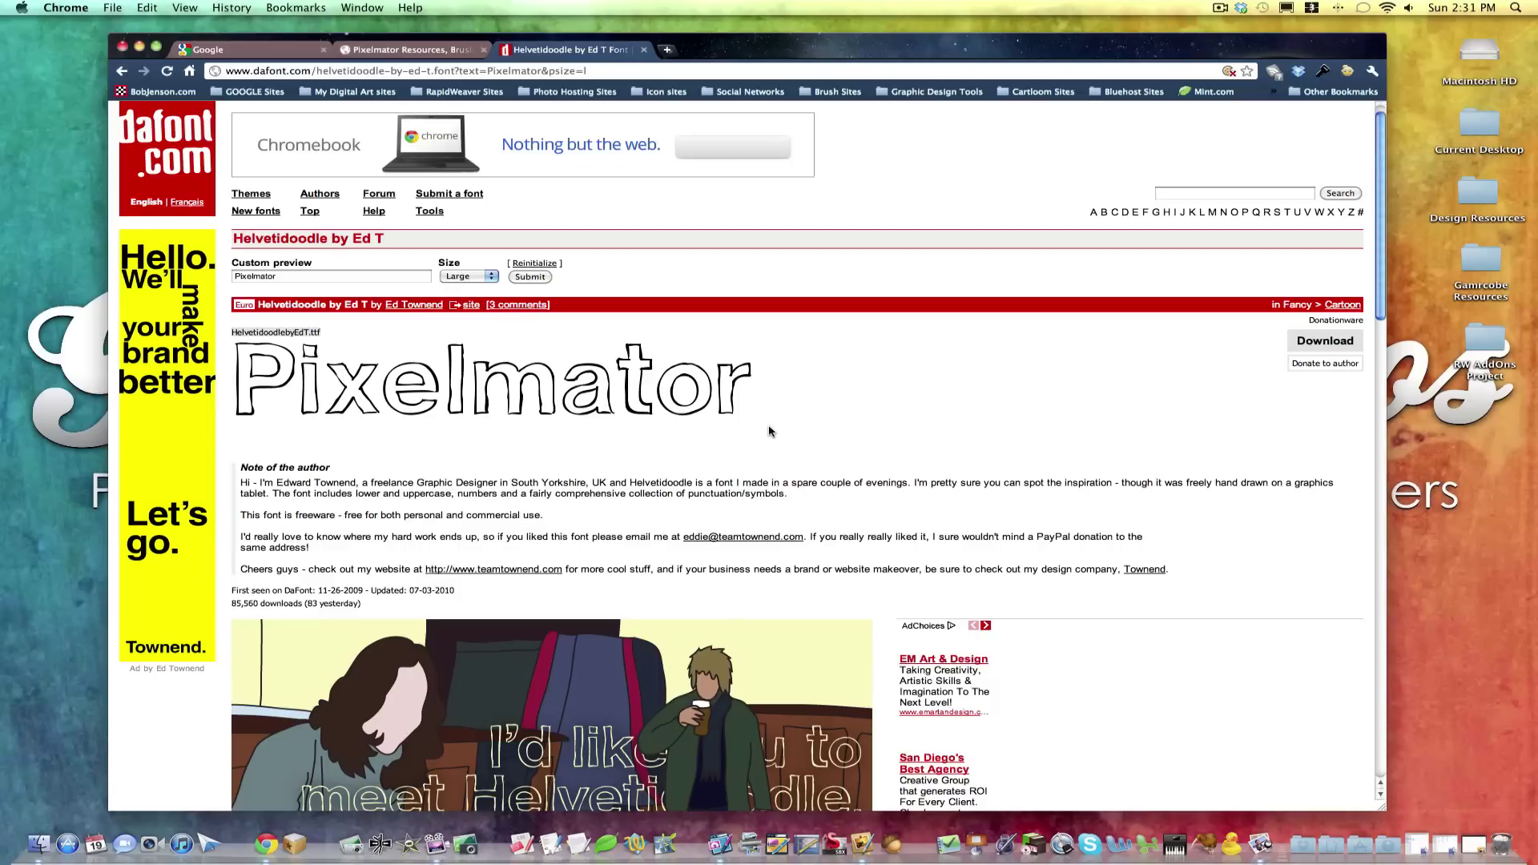
{"action": "left_click", "coordinate": [1311, 341]}
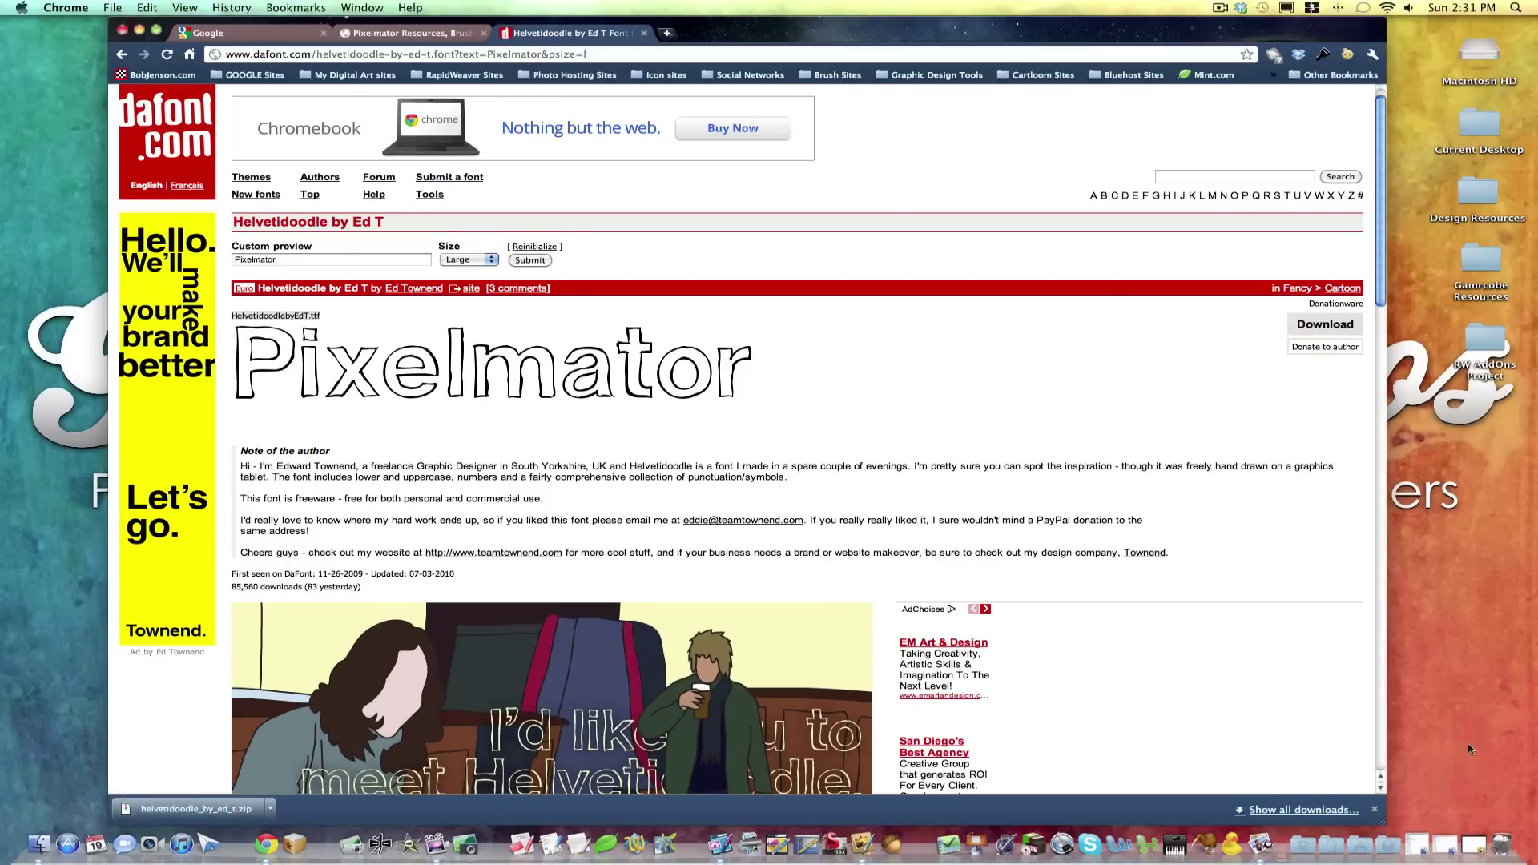
{"action": "left_click", "coordinate": [1418, 829]}
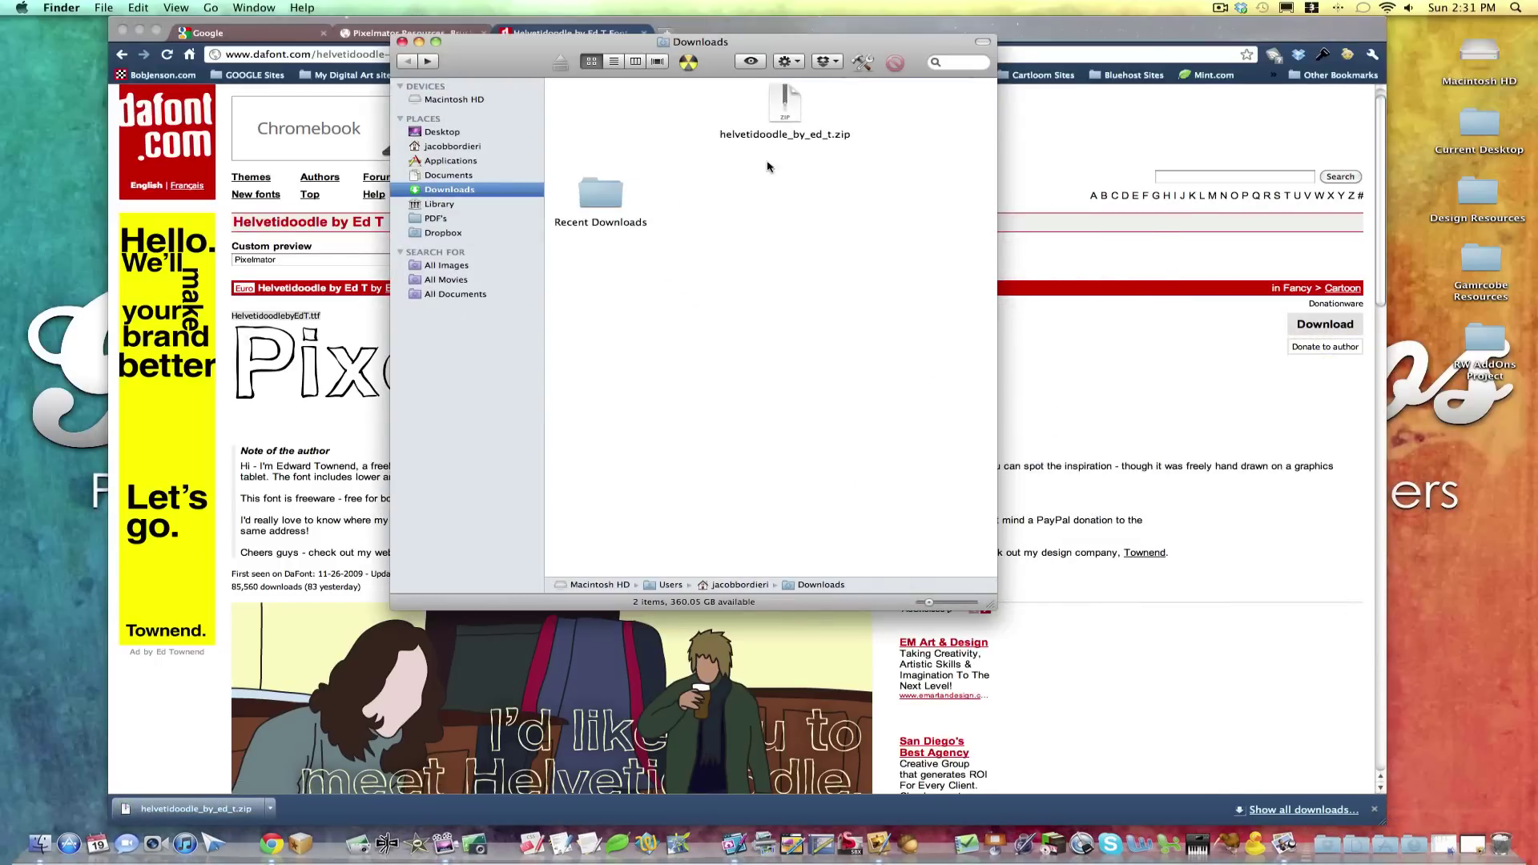
- Unzip the Helvetidoodle download and open HelvetidoodlebyEdT.ttf in Font Book's preview
{"action": "double_click", "coordinate": [782, 107]}
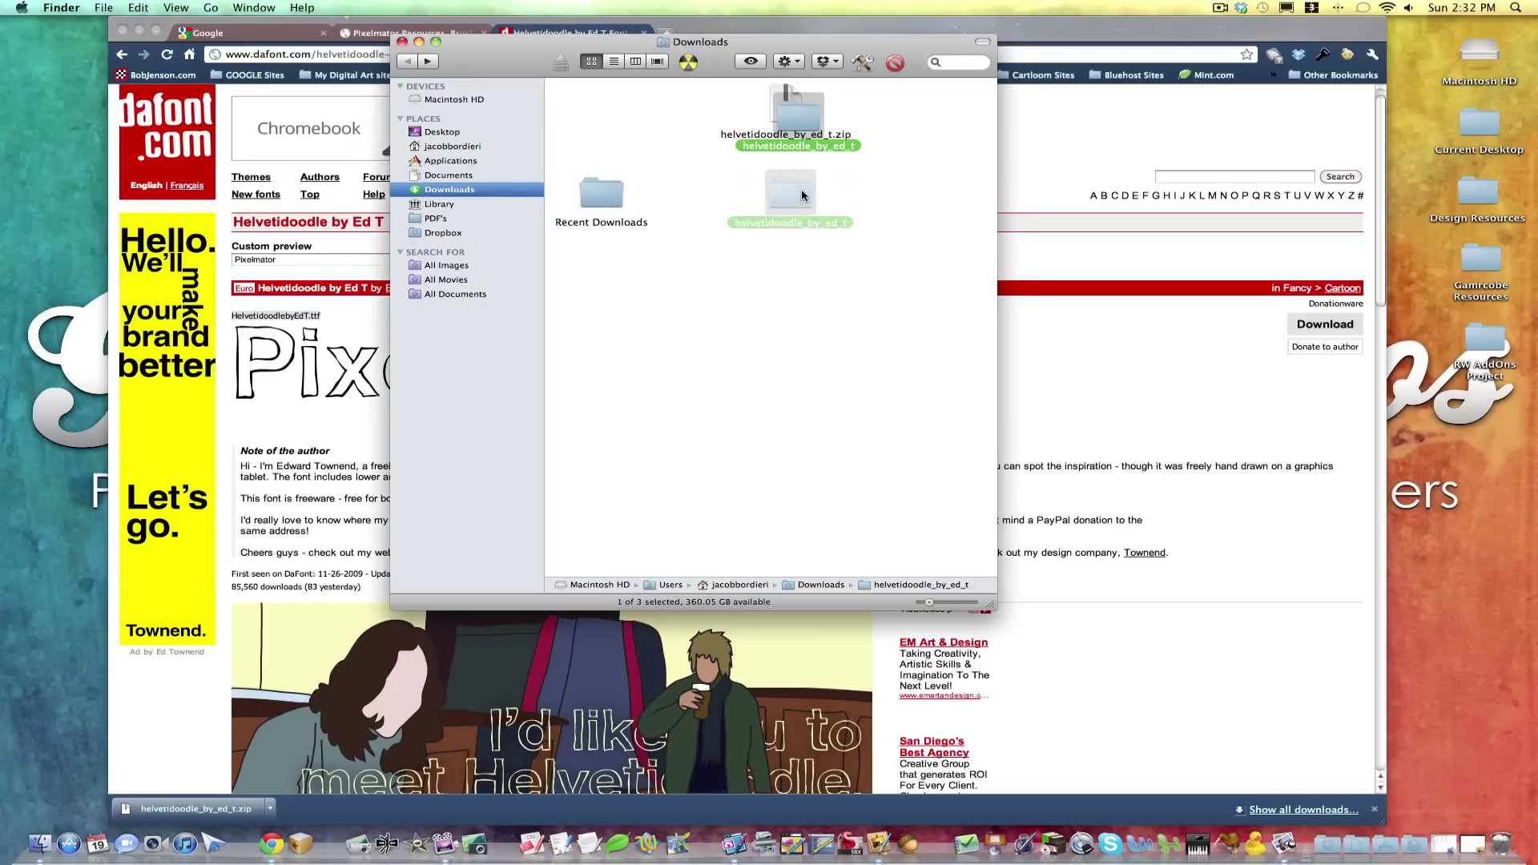
{"action": "left_click_drag", "start_coordinate": [812, 117], "coordinate": [802, 201]}
{"action": "double_click", "coordinate": [789, 201]}
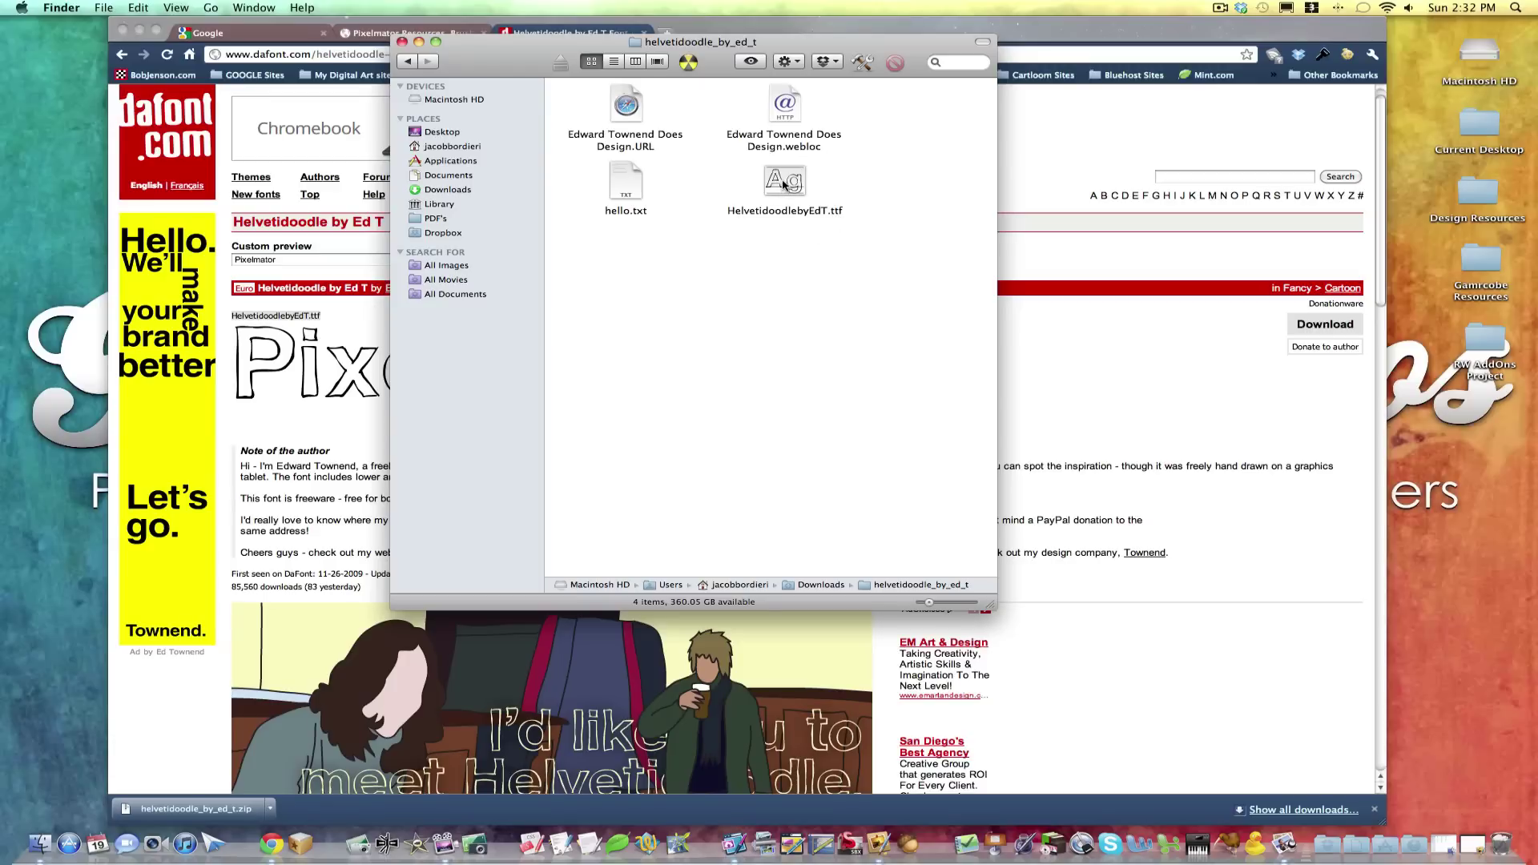
{"action": "double_click", "coordinate": [783, 183]}
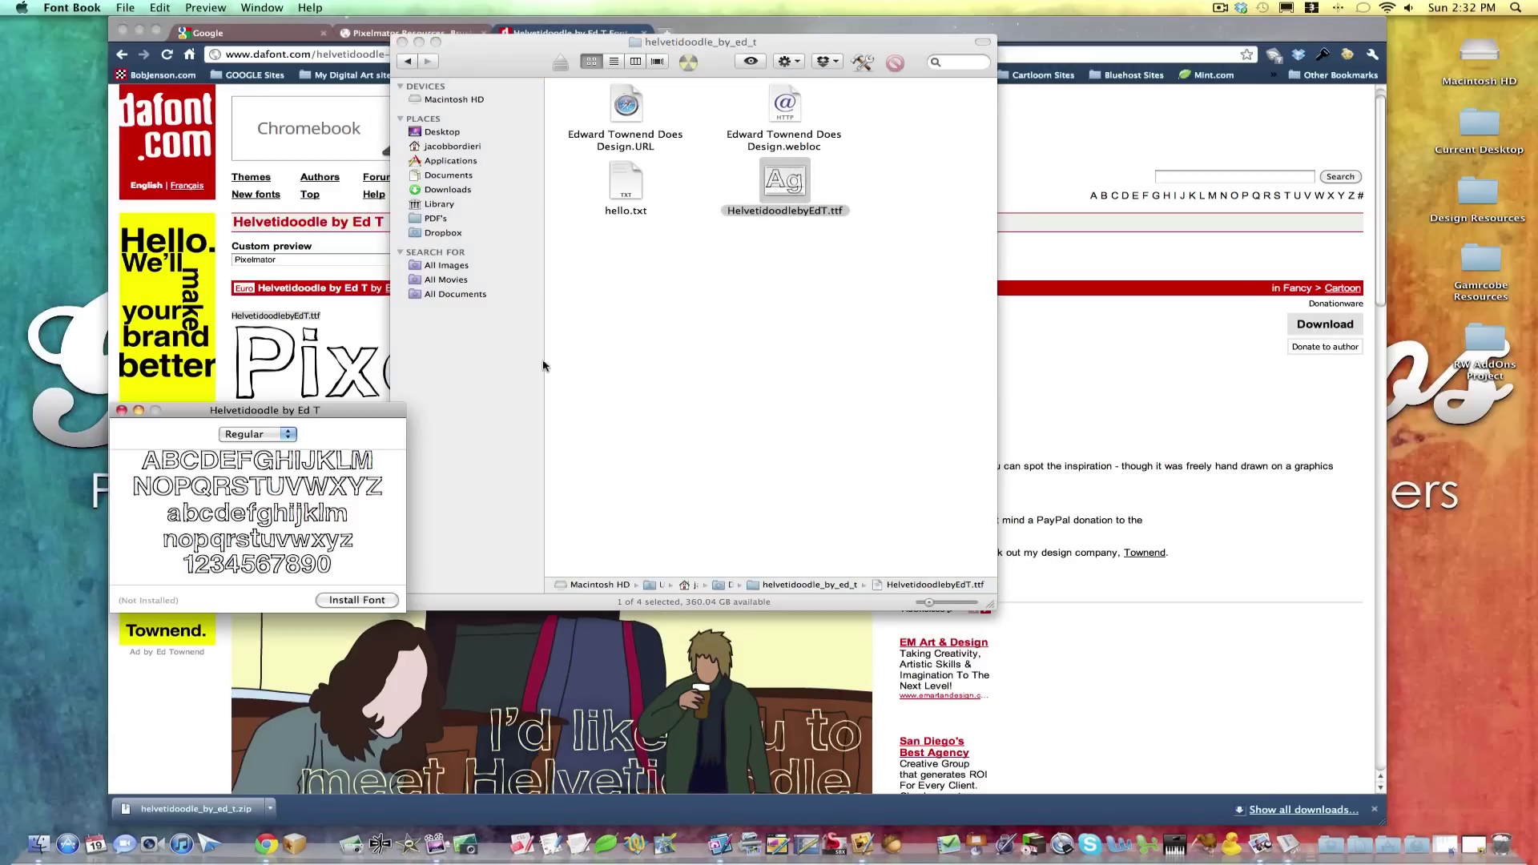
- Install Helvetidoodle by Ed T from its preview window, then close Font Book
{"action": "left_click_drag", "start_coordinate": [369, 412], "coordinate": [494, 249]}
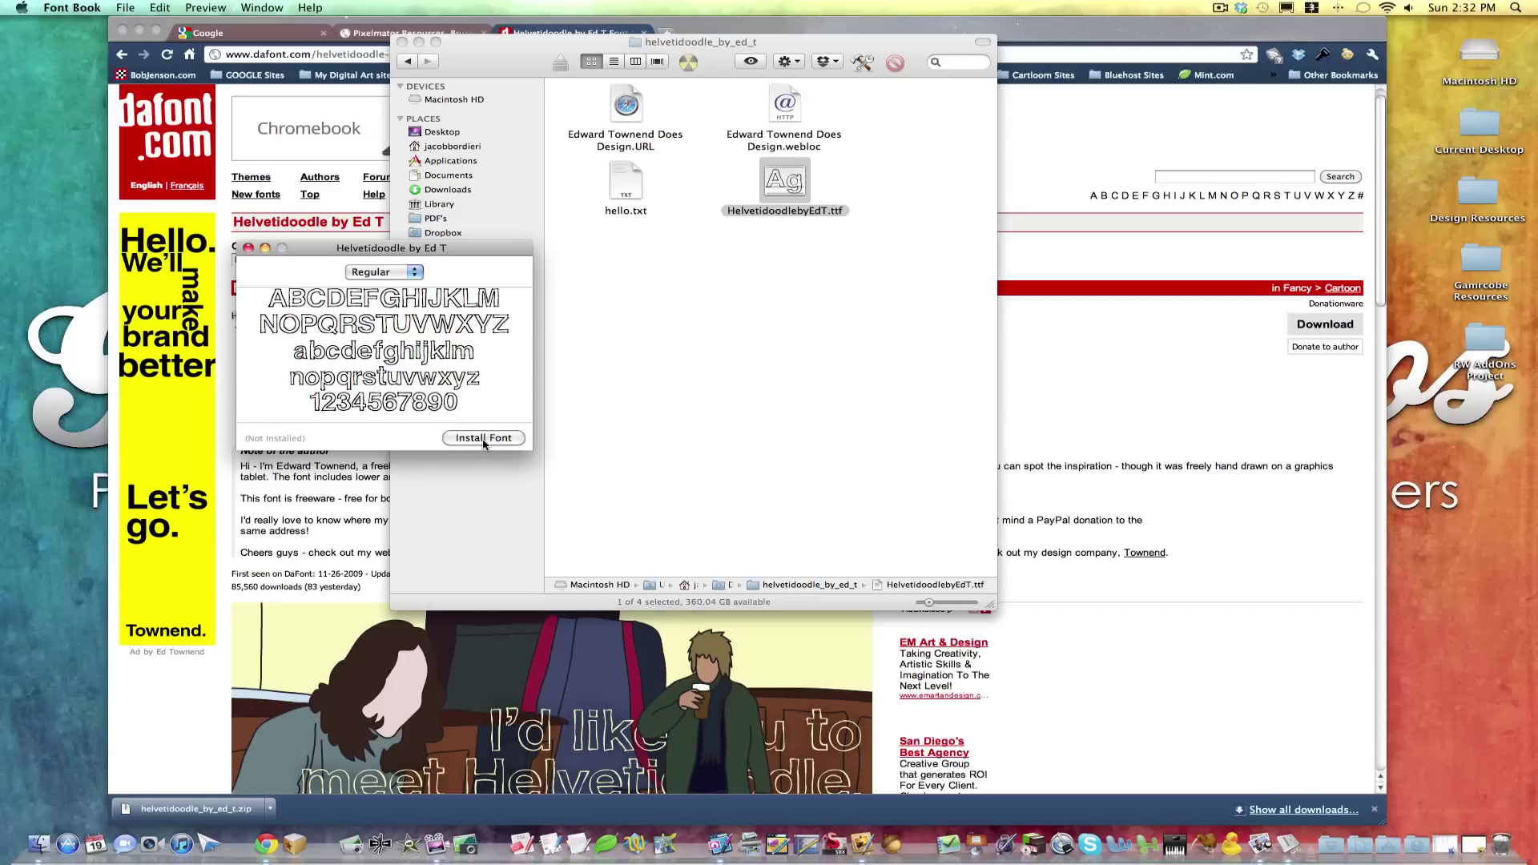
{"action": "left_click", "coordinate": [484, 440]}
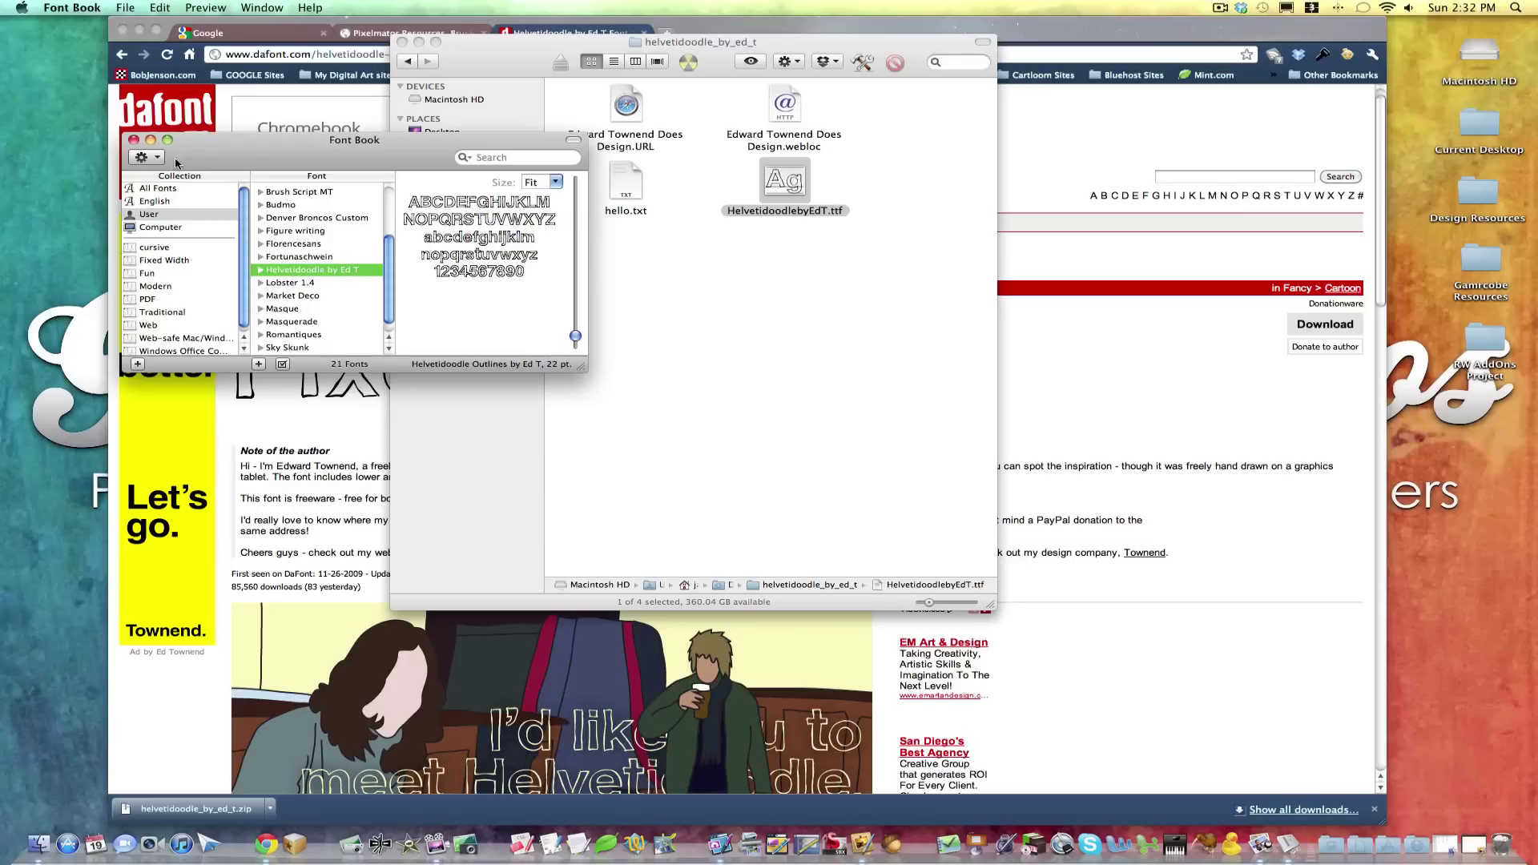
{"action": "left_click", "coordinate": [134, 141]}
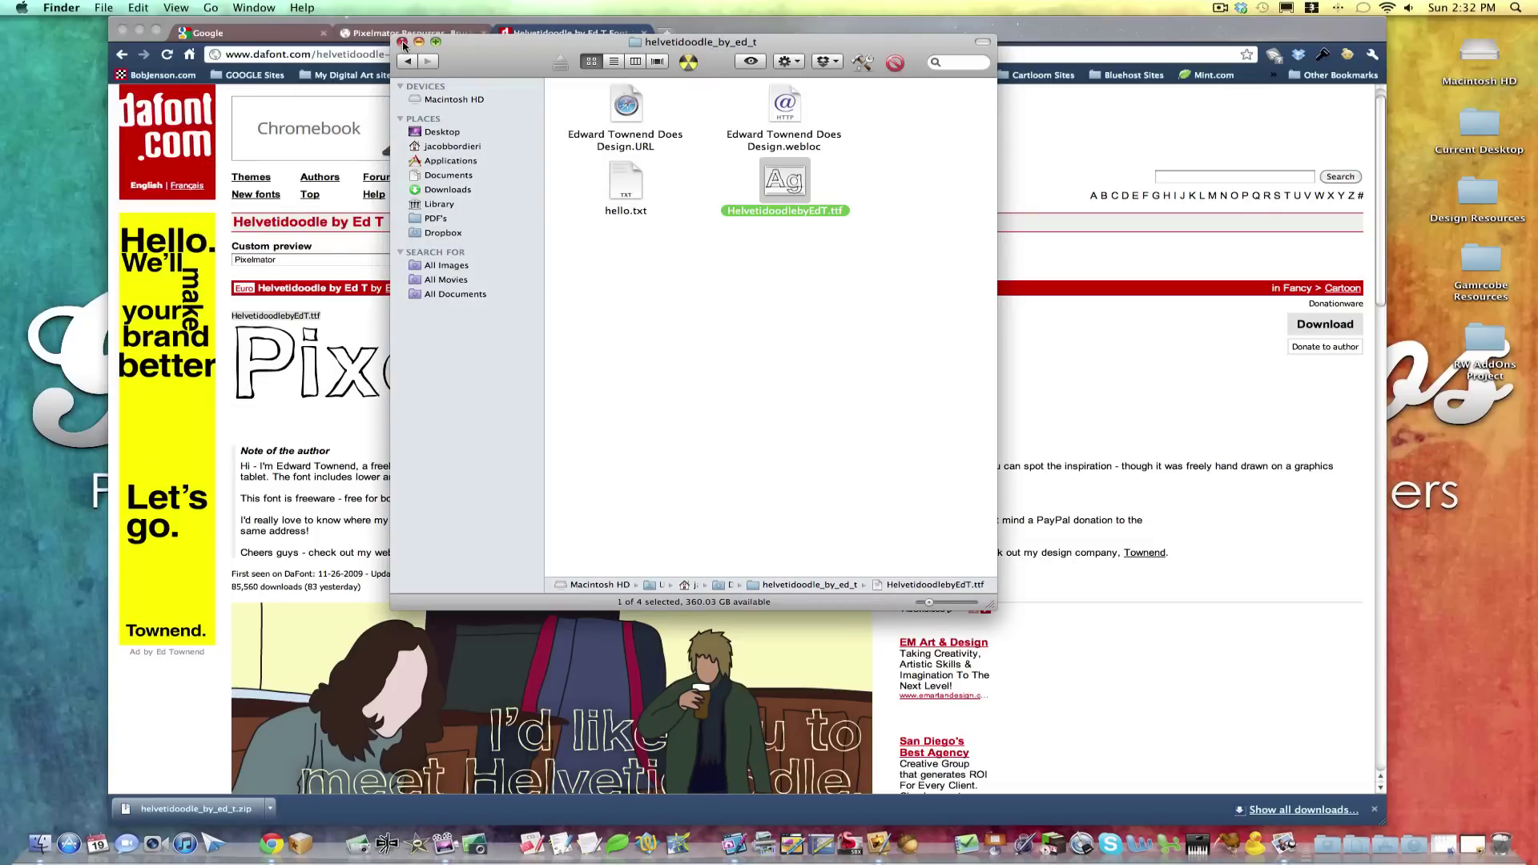
- Close the Finder window and minimize Chrome to reveal the blank Pixelmator canvas
{"action": "left_click", "coordinate": [403, 42]}
{"action": "left_click", "coordinate": [139, 31]}
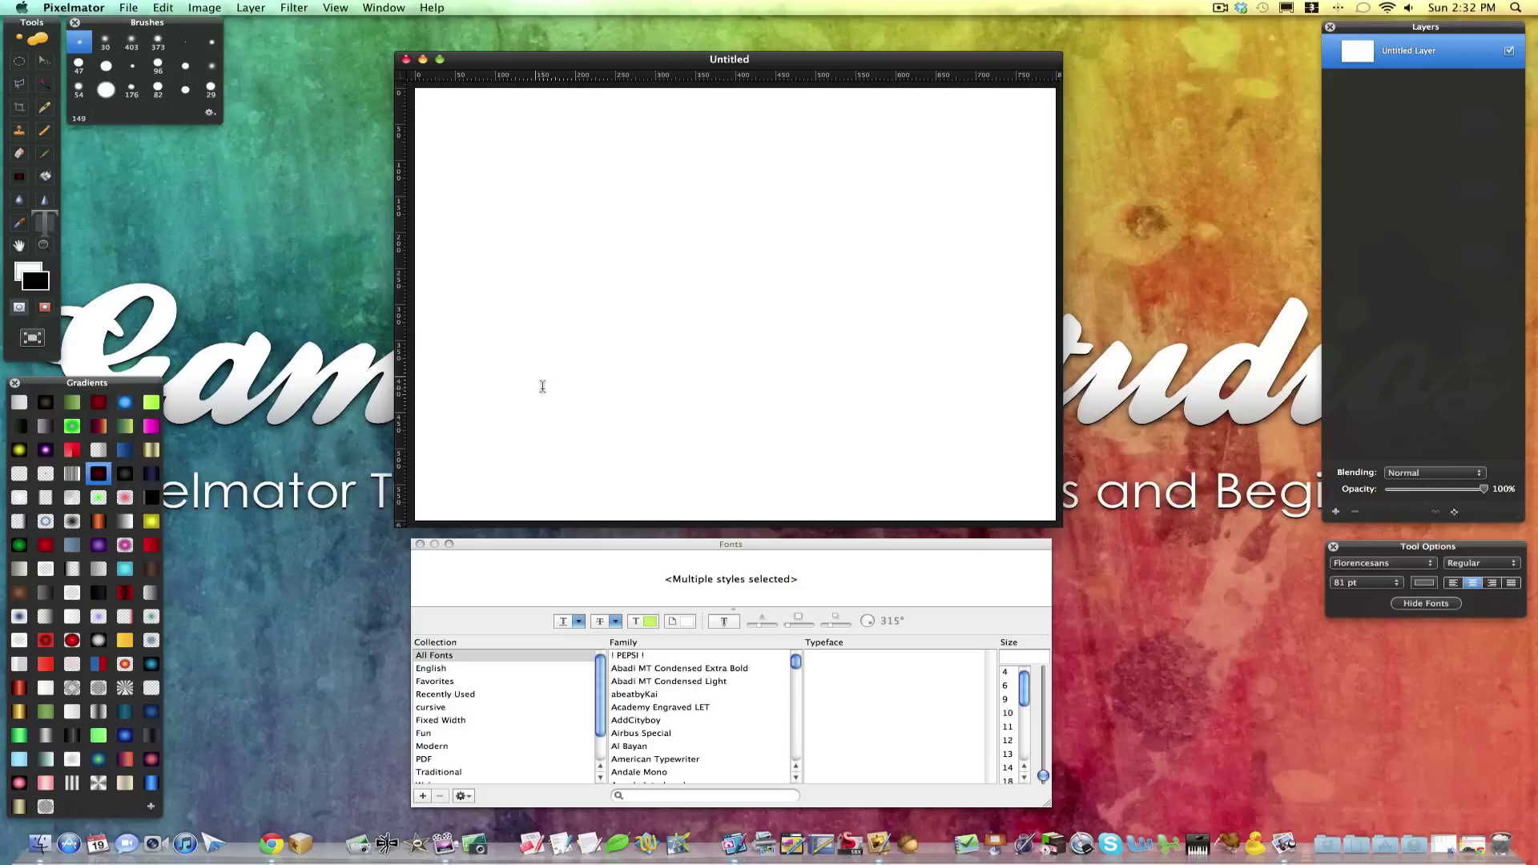
- Draw a text box near the canvas top, type 'Pixelmator', and select the word
{"action": "left_click_drag", "start_coordinate": [542, 386], "coordinate": [923, 165]}
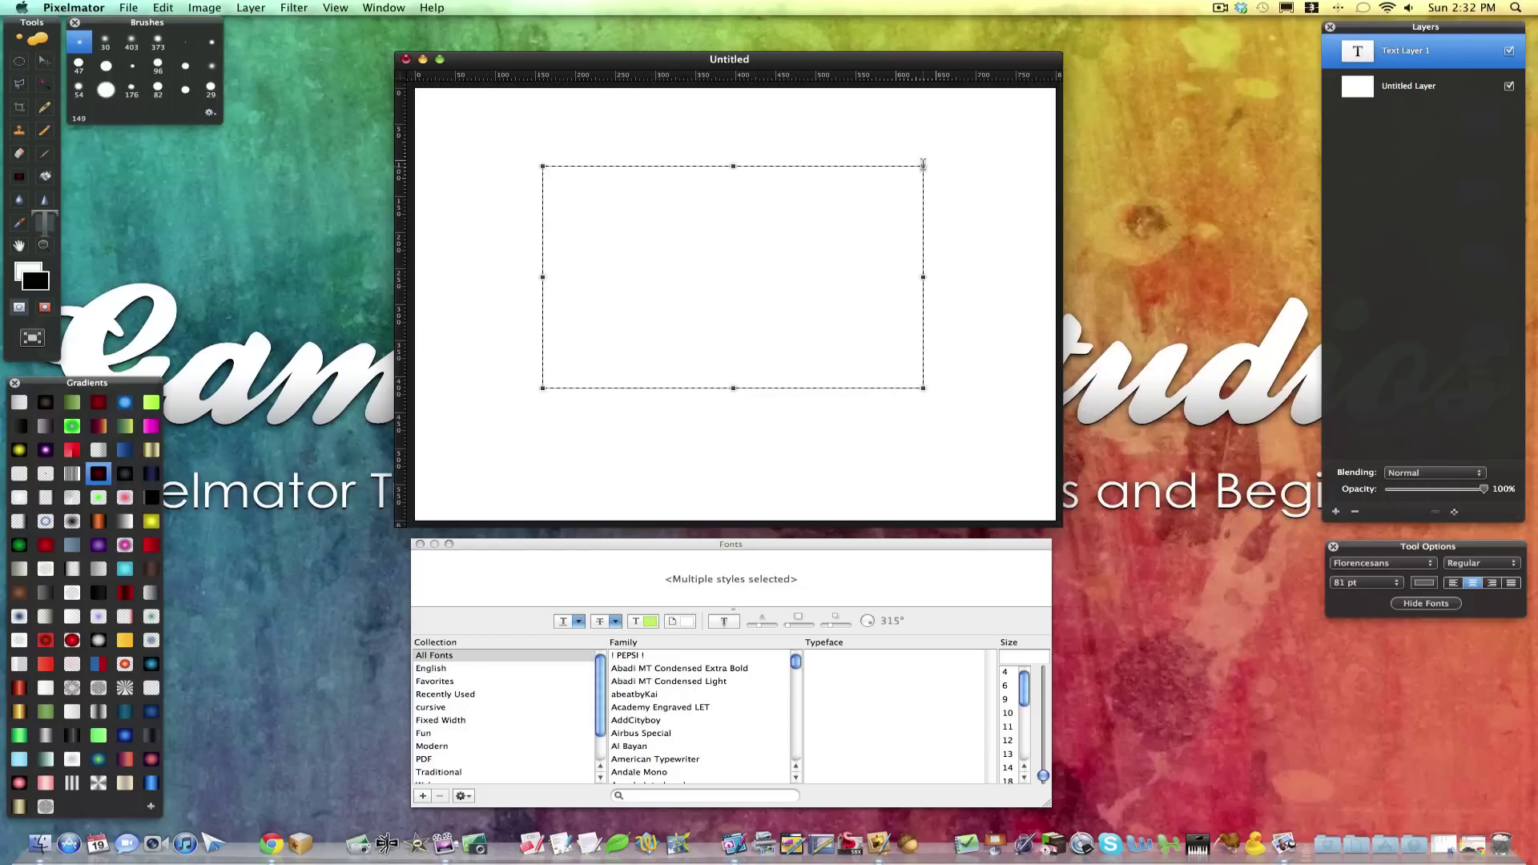
{"action": "type", "text": "Pi"}
{"action": "type", "text": "xelmator"}
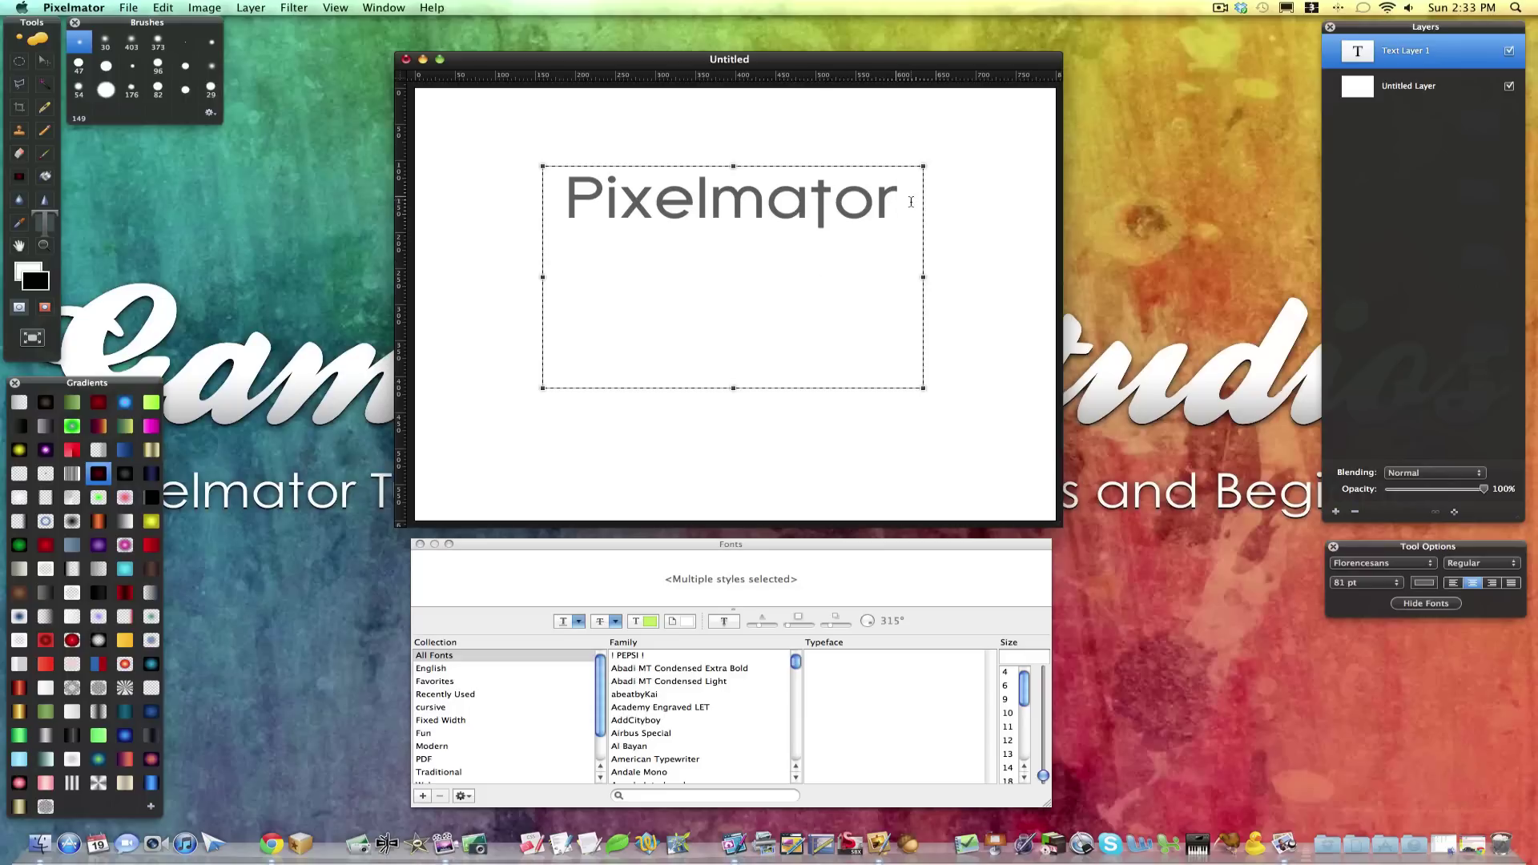
{"action": "left_click_drag", "start_coordinate": [912, 202], "coordinate": [549, 195]}
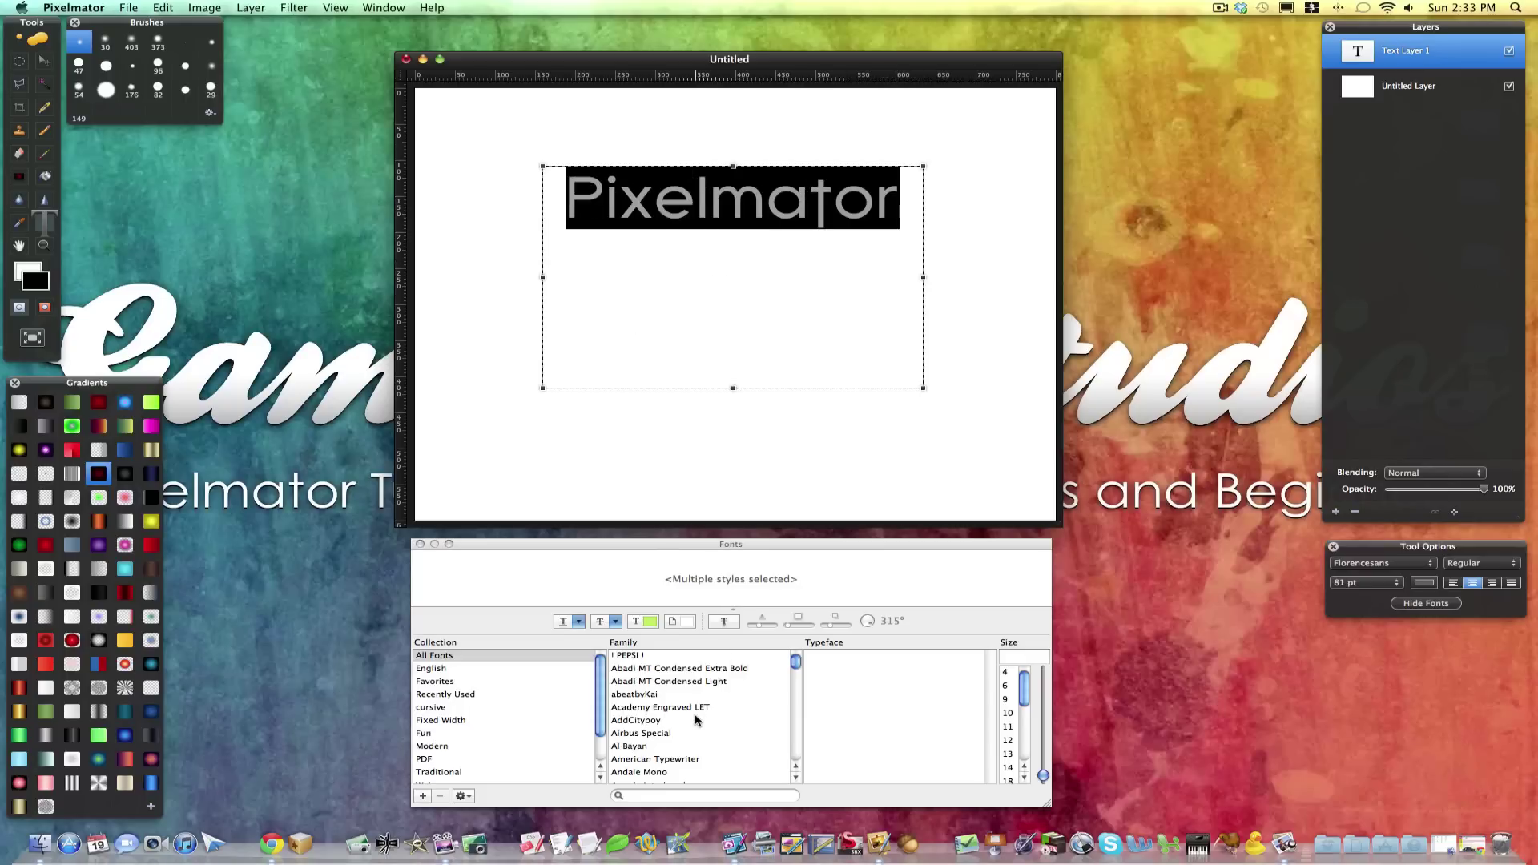
{"action": "scroll", "coordinate": [697, 720], "scroll_direction": "down", "scroll_amount": 5}
{"action": "scroll", "coordinate": [696, 720], "scroll_direction": "down", "scroll_amount": 5}
{"action": "scroll", "coordinate": [695, 720], "scroll_direction": "down", "scroll_amount": 5}
{"action": "scroll", "coordinate": [695, 719], "scroll_direction": "down", "scroll_amount": 3}
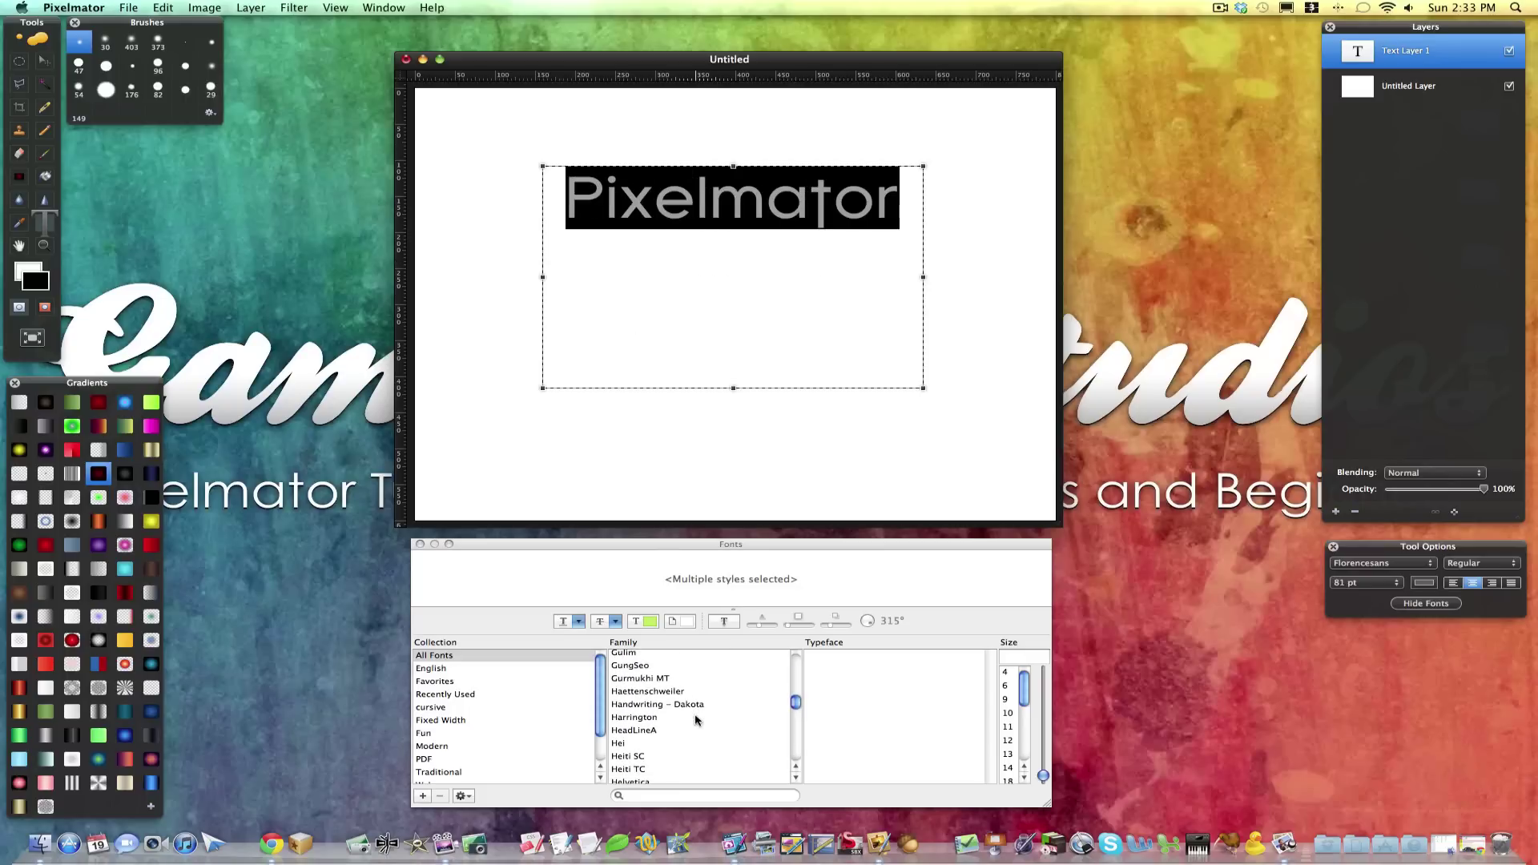
{"action": "scroll", "coordinate": [695, 718], "scroll_direction": "down", "scroll_amount": 3}
{"action": "scroll", "coordinate": [694, 718], "scroll_direction": "down", "scroll_amount": 3}
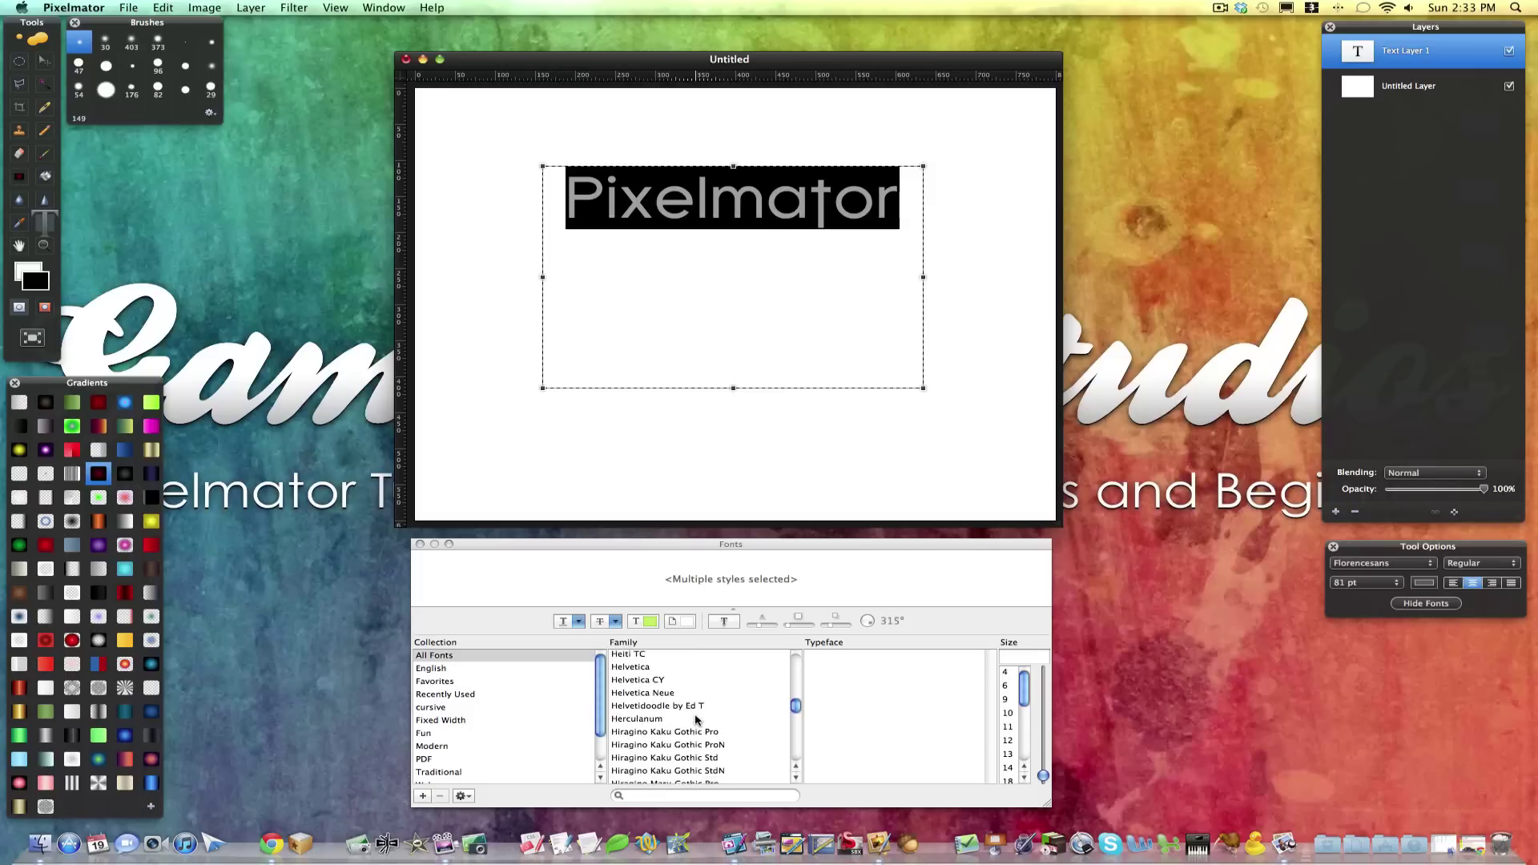
{"action": "scroll", "coordinate": [696, 718], "scroll_direction": "down", "scroll_amount": 3}
- Choose Helvetidoodle by Ed T from the Fonts panel Family list
{"action": "left_click", "coordinate": [658, 702]}
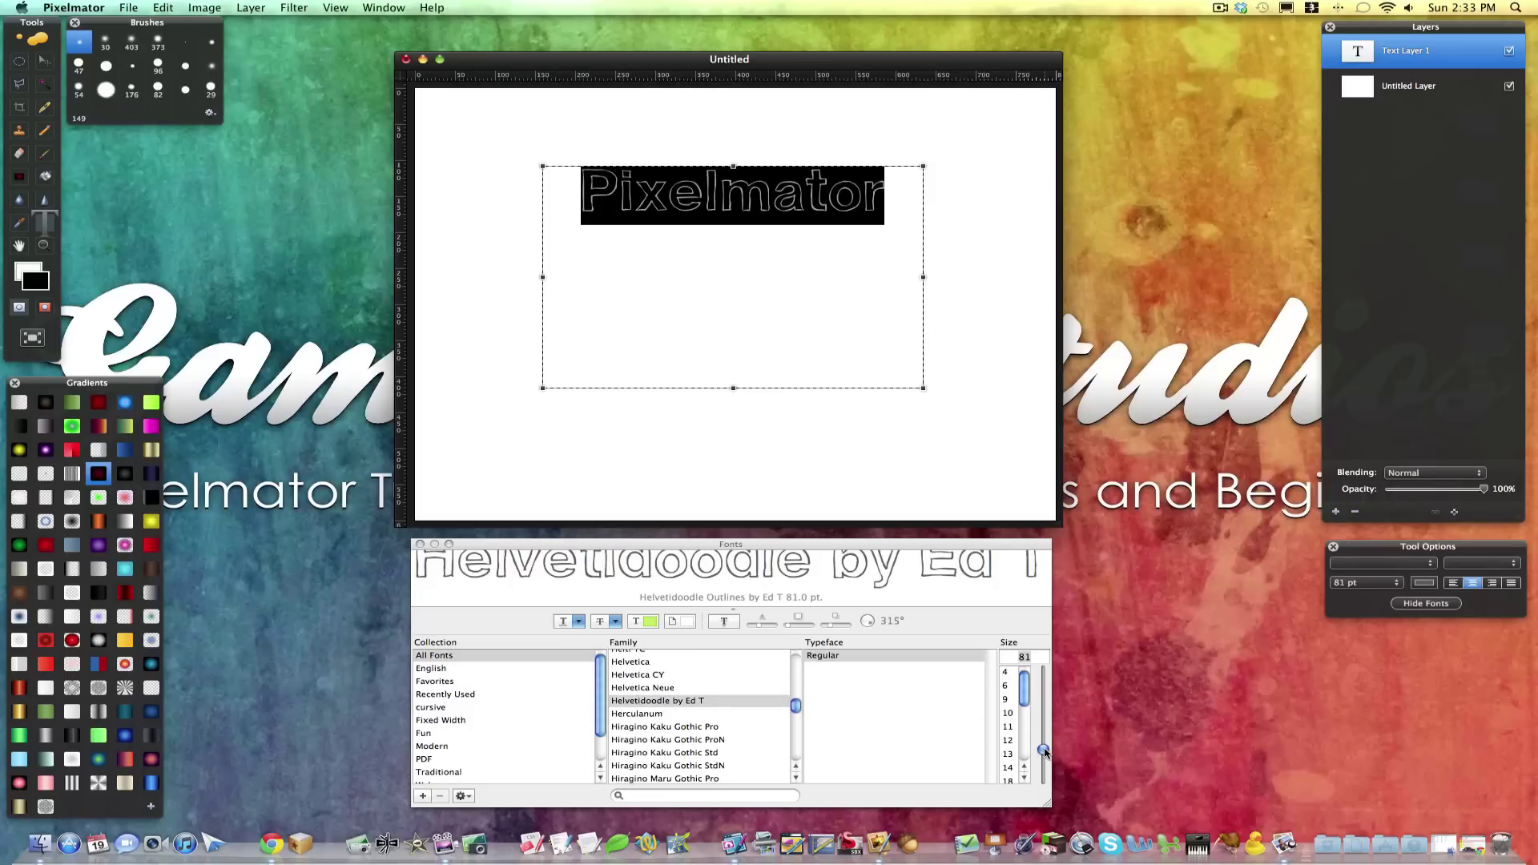
- Size the text to 166 pt and widen and reposition the box so 'Pixelmator' fits
{"action": "left_click_drag", "start_coordinate": [1044, 751], "coordinate": [1044, 719]}
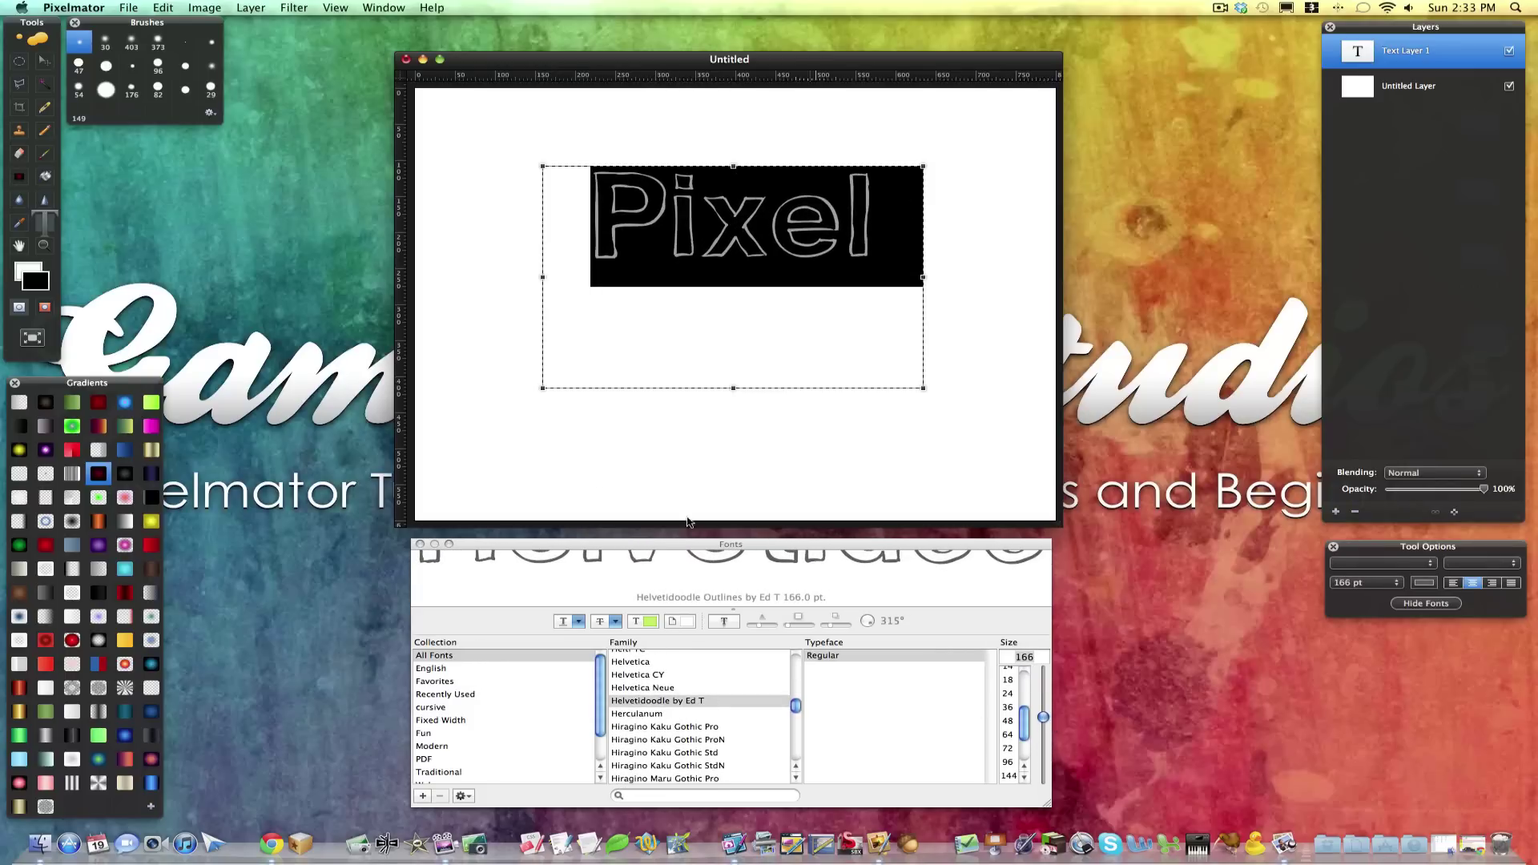
{"action": "left_click_drag", "start_coordinate": [923, 278], "coordinate": [1094, 272]}
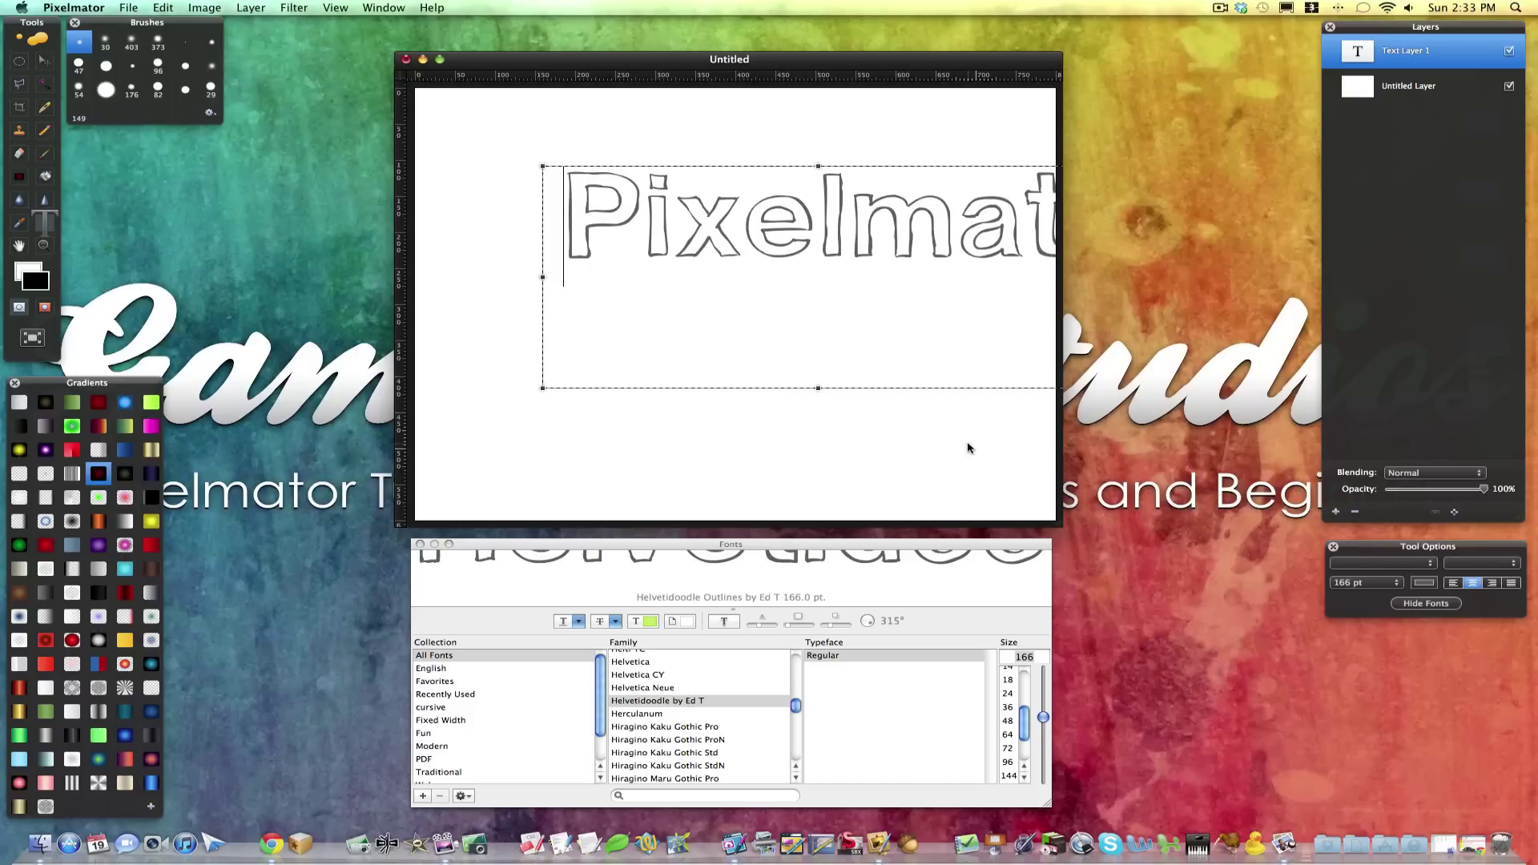
{"action": "left_click_drag", "start_coordinate": [968, 448], "coordinate": [850, 447]}
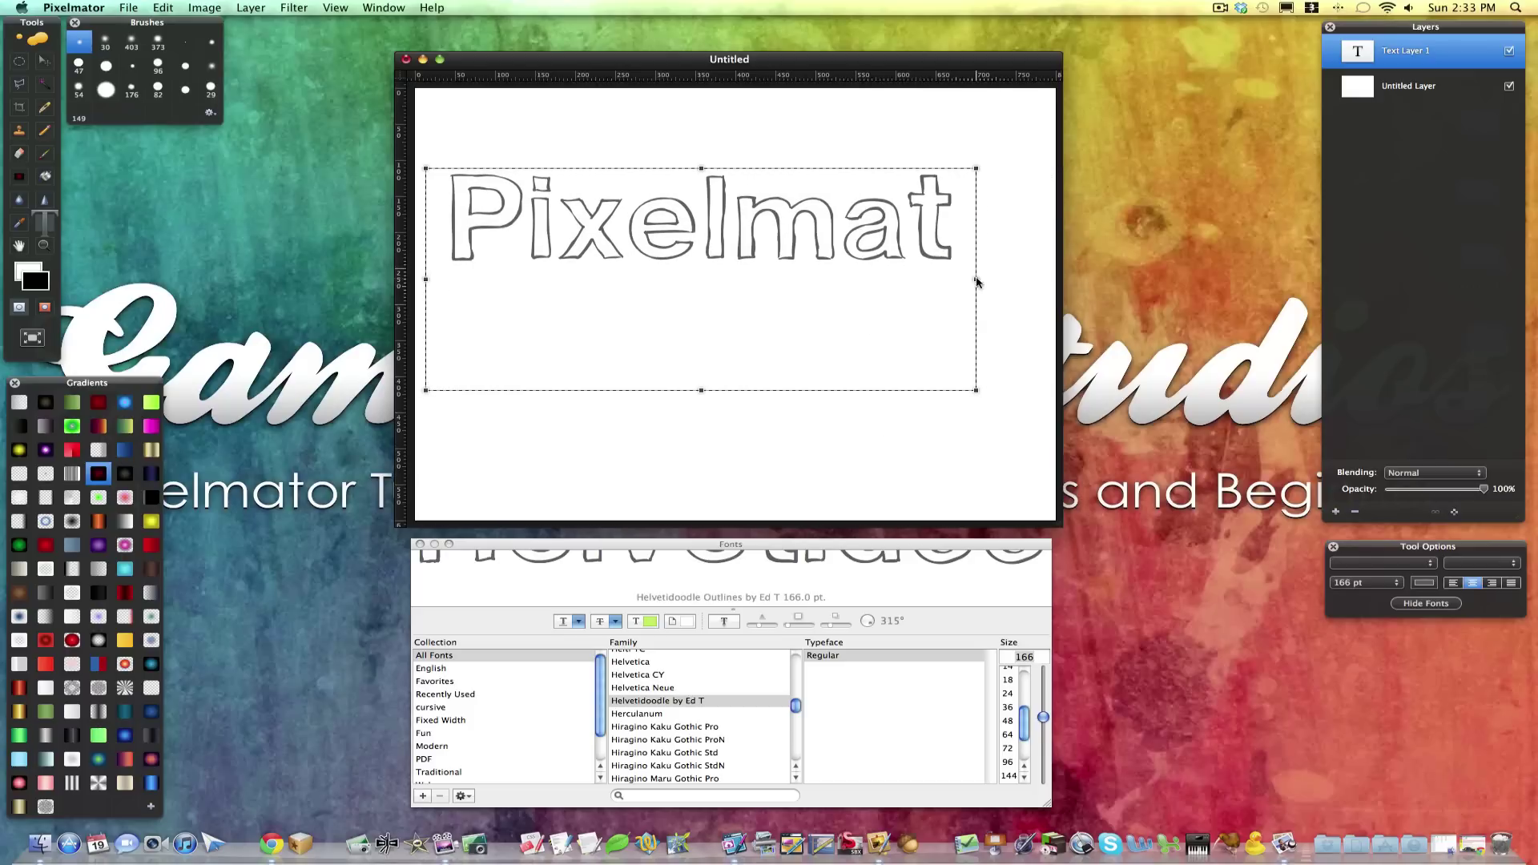
{"action": "left_click_drag", "start_coordinate": [976, 282], "coordinate": [1088, 284]}
{"action": "mouse_move", "coordinate": [961, 457]}
{"action": "left_mouse_down"}
{"action": "mouse_move", "coordinate": [943, 467]}
{"action": "mouse_move", "coordinate": [953, 499]}
{"action": "left_mouse_up"}
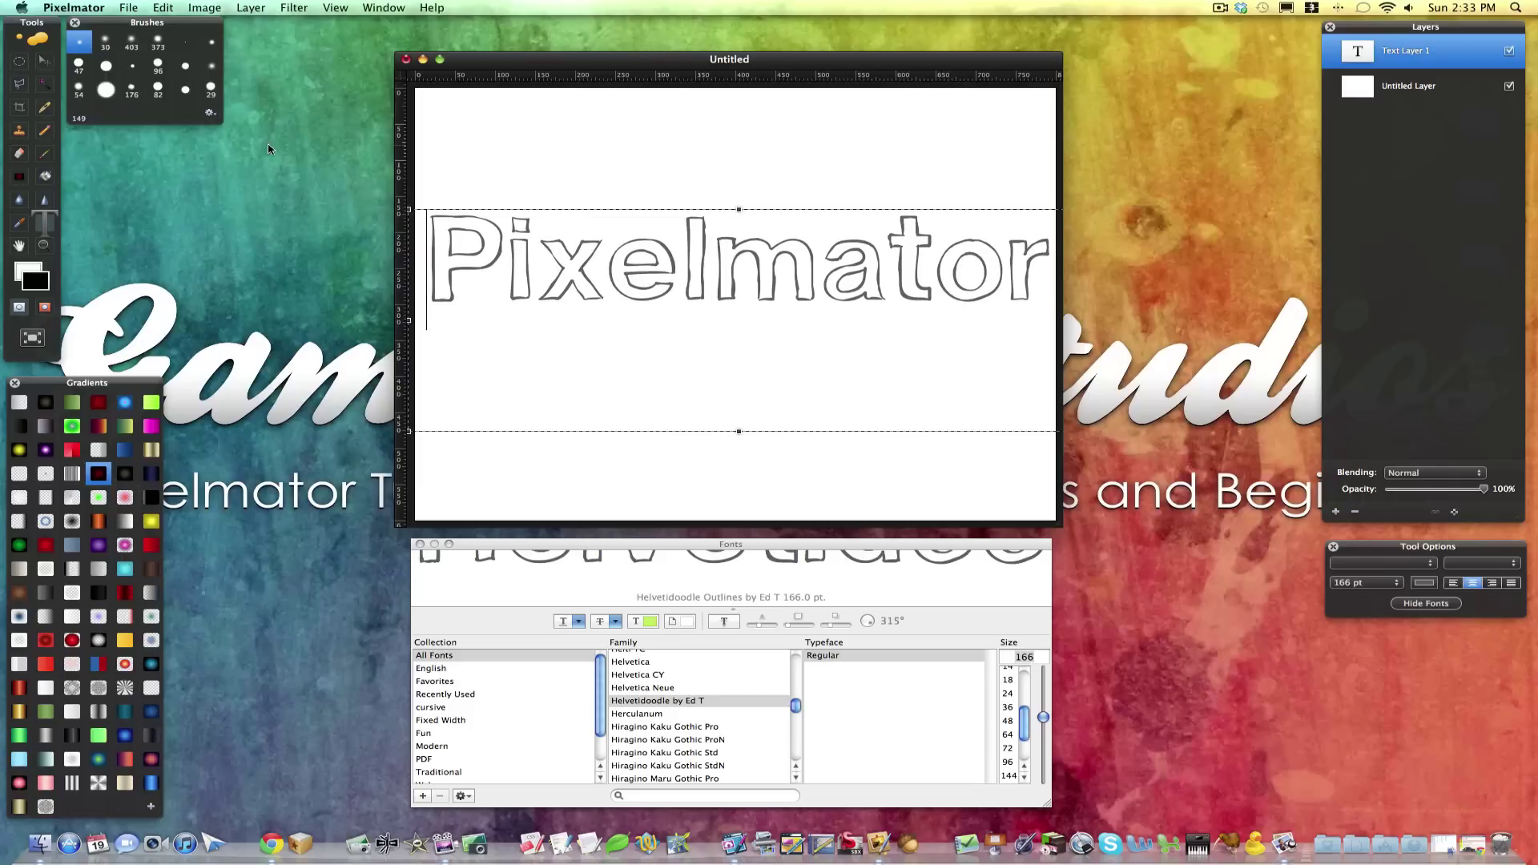
{"action": "left_click", "coordinate": [44, 63]}
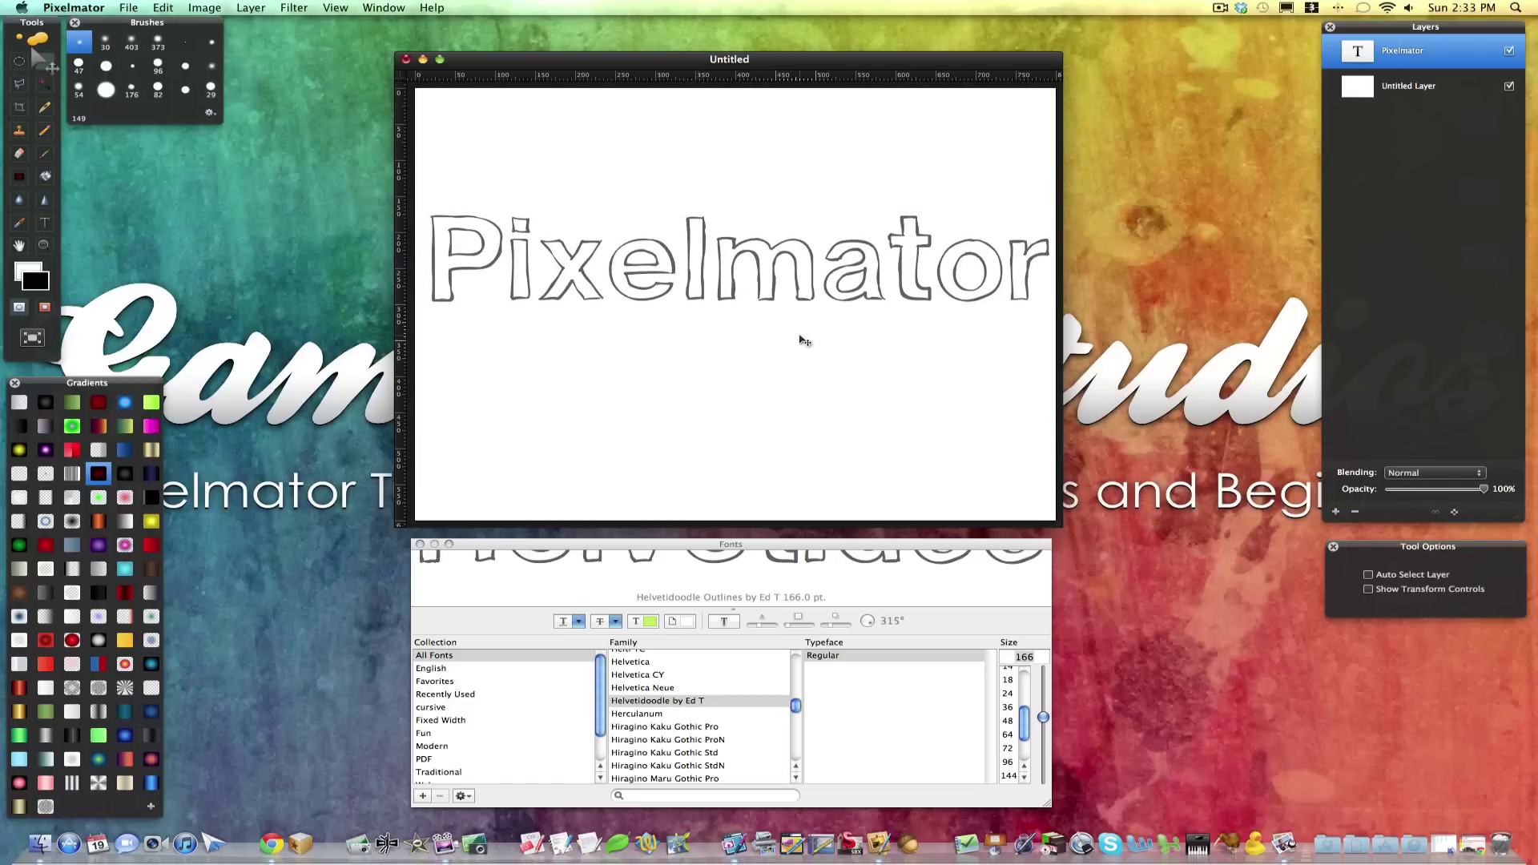